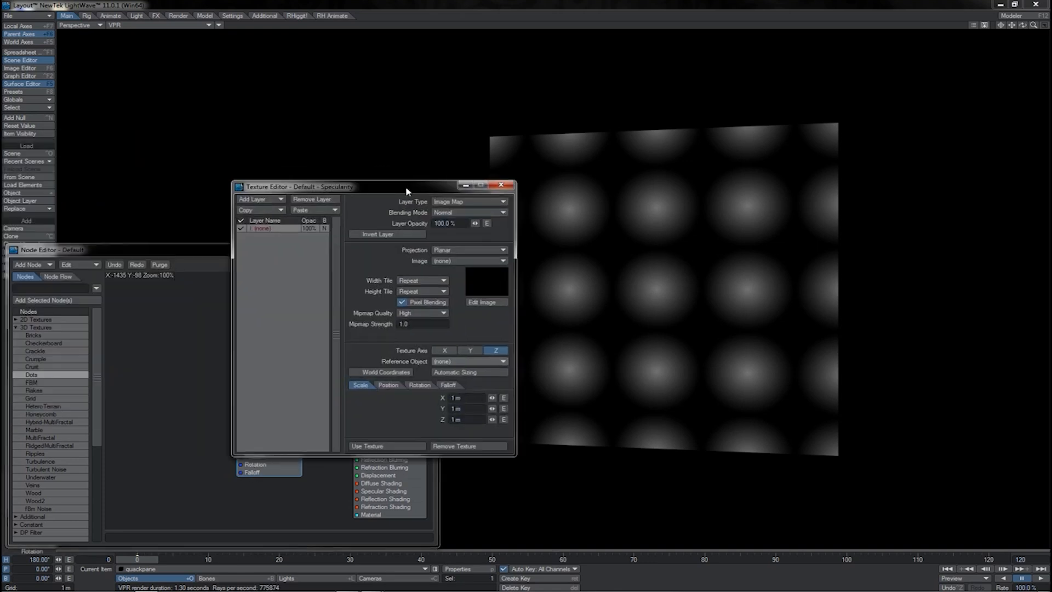
Step: Close the Texture Editor and paste a copy of the Dots node, placing the two Dots nodes side by side
drag(405, 186, 440, 190)
click(489, 218)
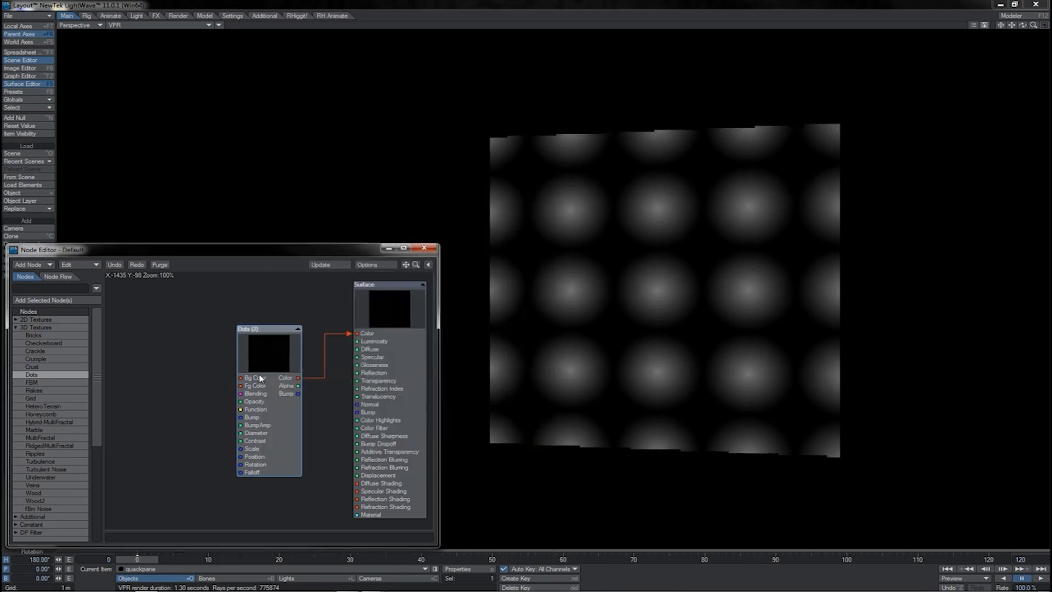
key(ctrl+v)
drag(256, 375, 164, 381)
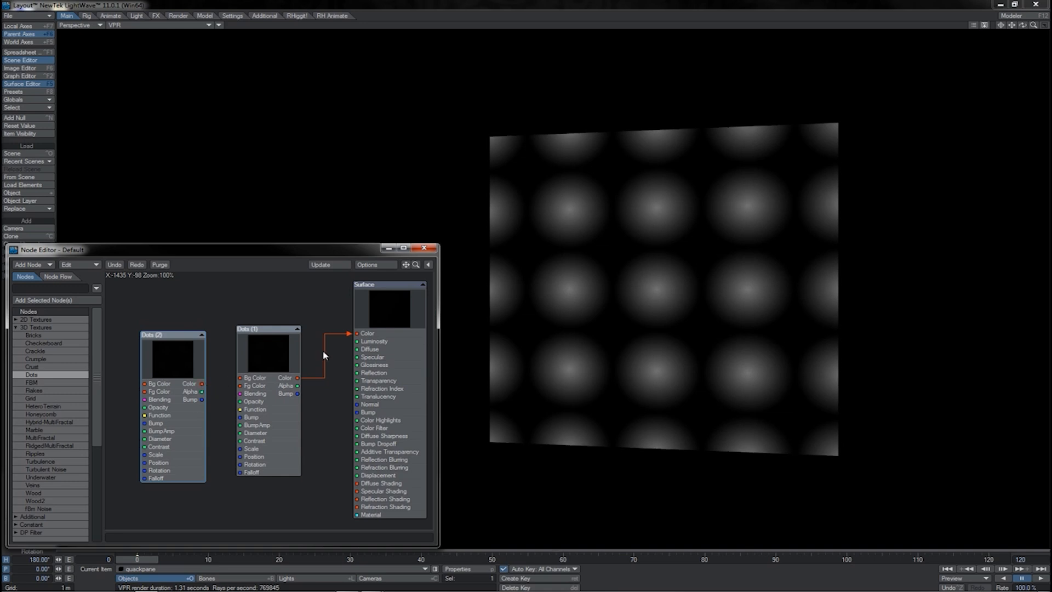
Step: Preview the Alpha and Bump outputs of Dots (2) through the Surface Color input, and check the node's settings
drag(202, 392, 239, 394)
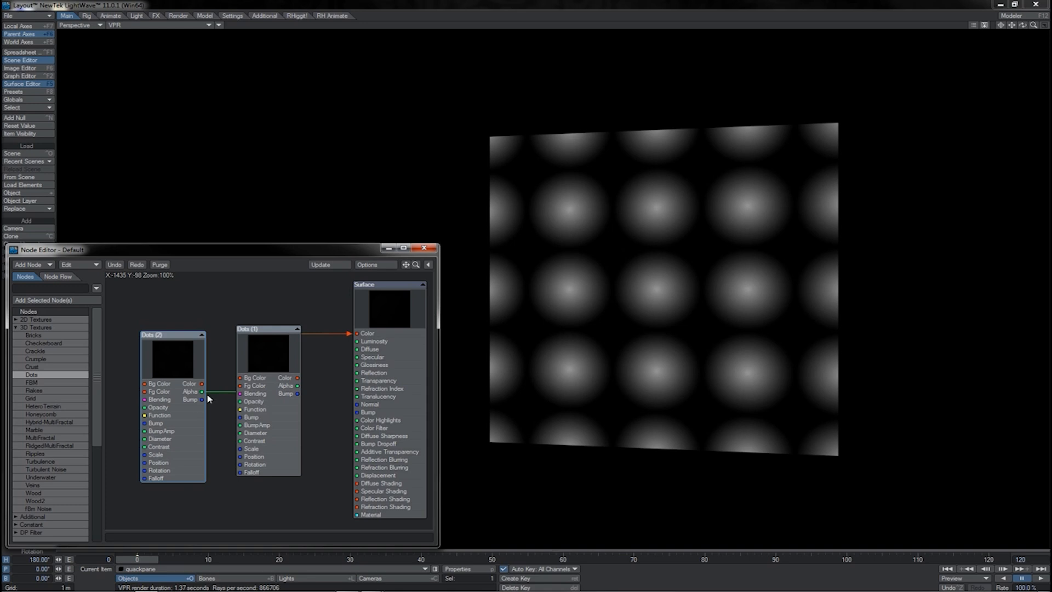
double_click(183, 372)
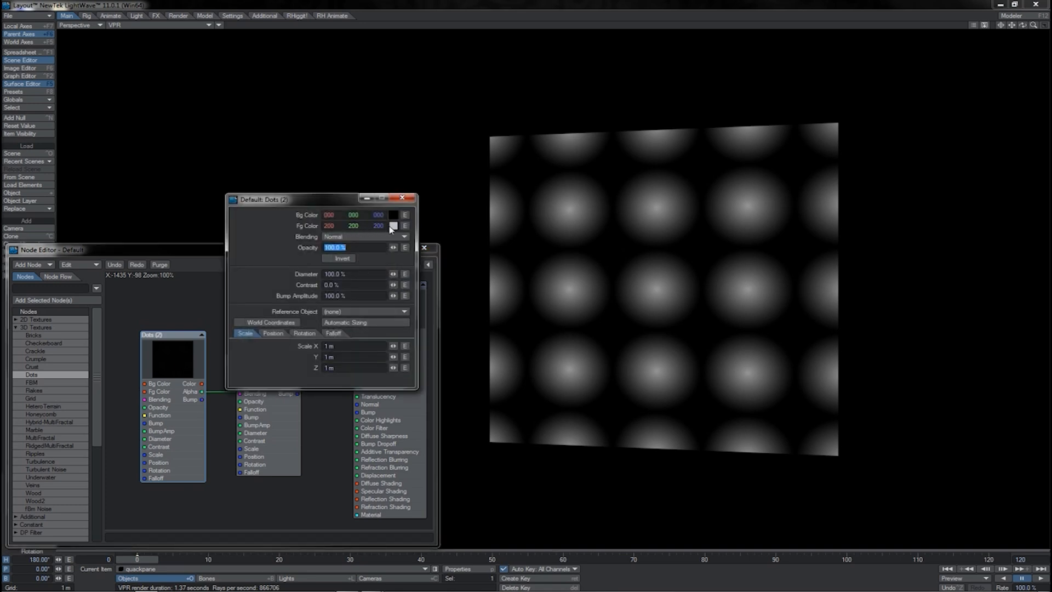
click(397, 199)
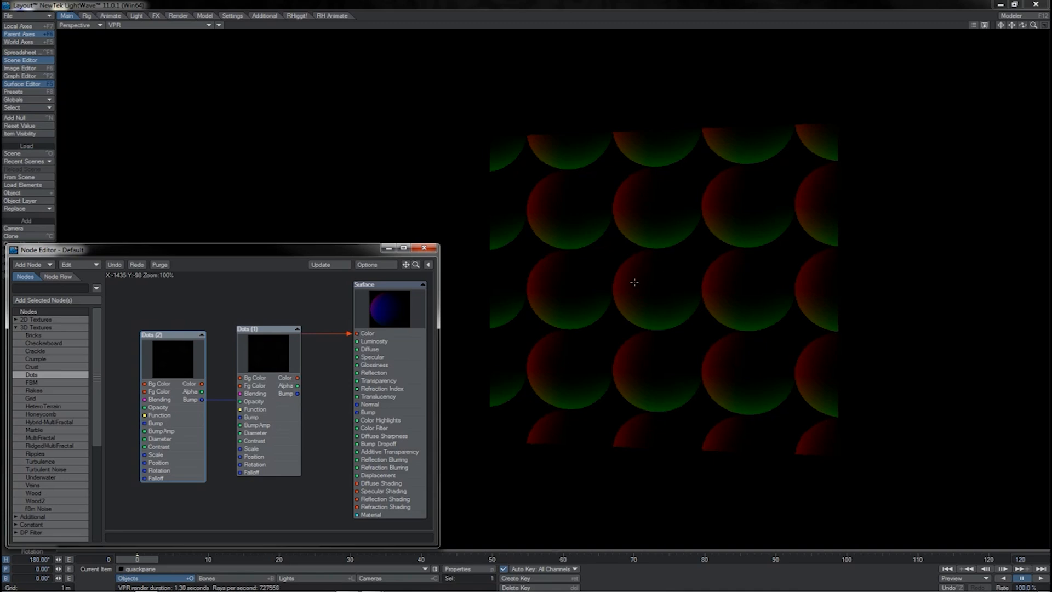
click(557, 220)
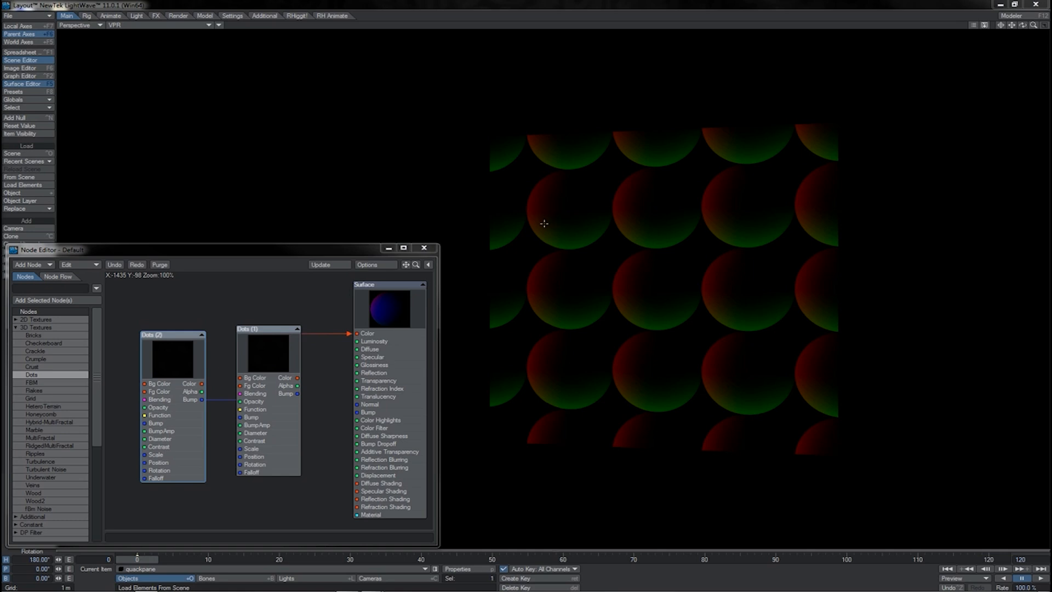
click(203, 385)
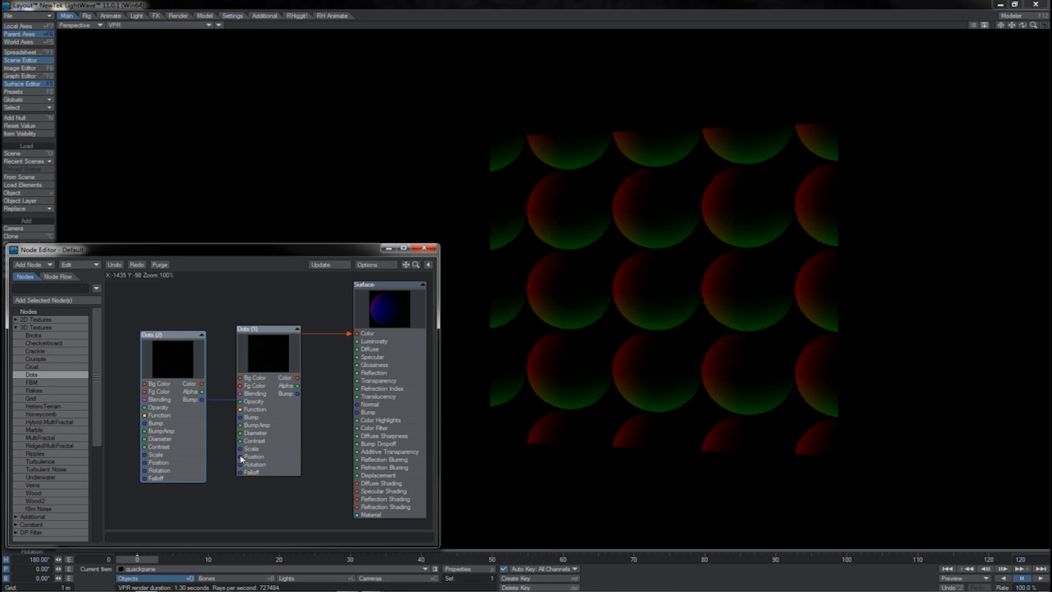
drag(203, 385, 365, 335)
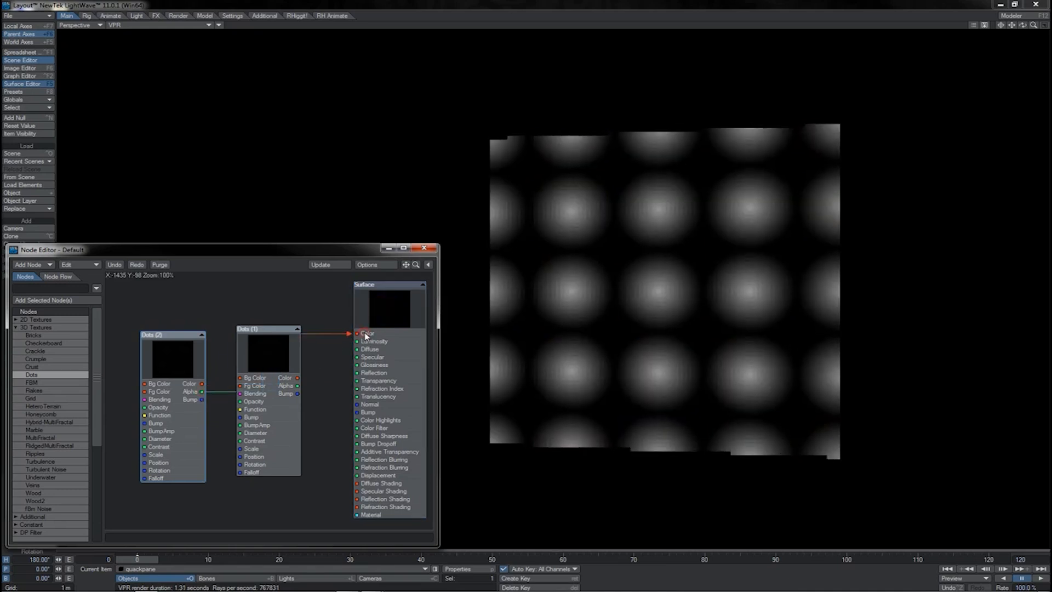
double_click(198, 377)
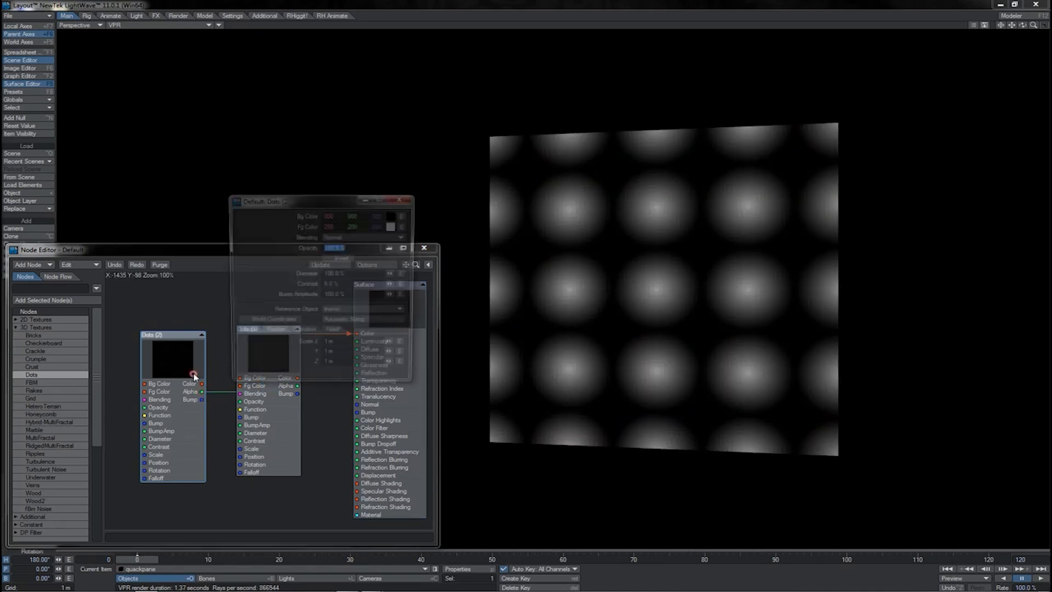
click(402, 197)
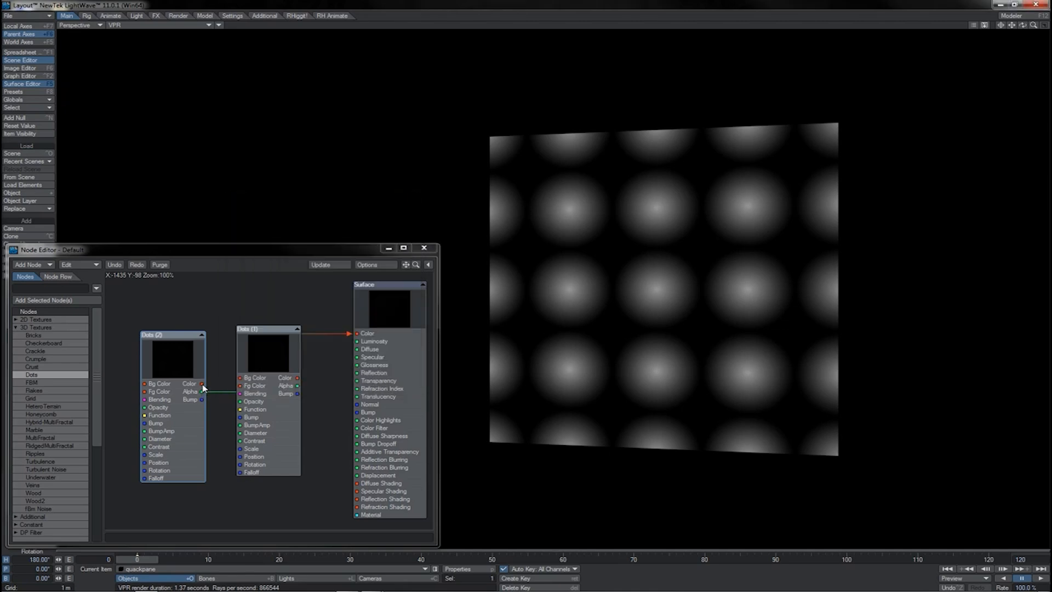
Step: Connect the Dots (2) Alpha output to the Dots (1) Position input, and Dots (1) Color to the Surface Color input
drag(204, 393, 226, 459)
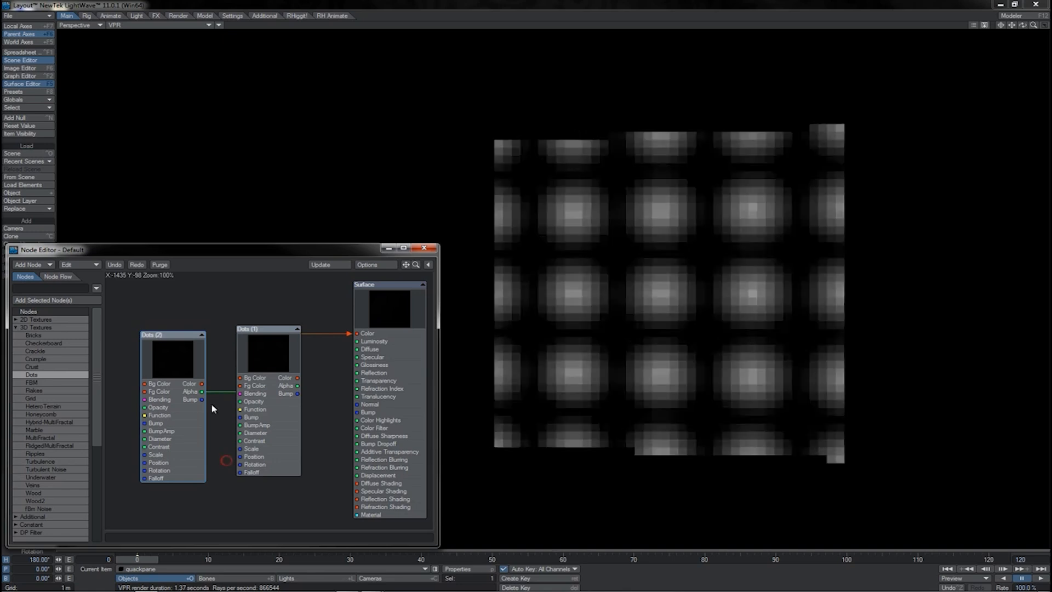
double_click(254, 464)
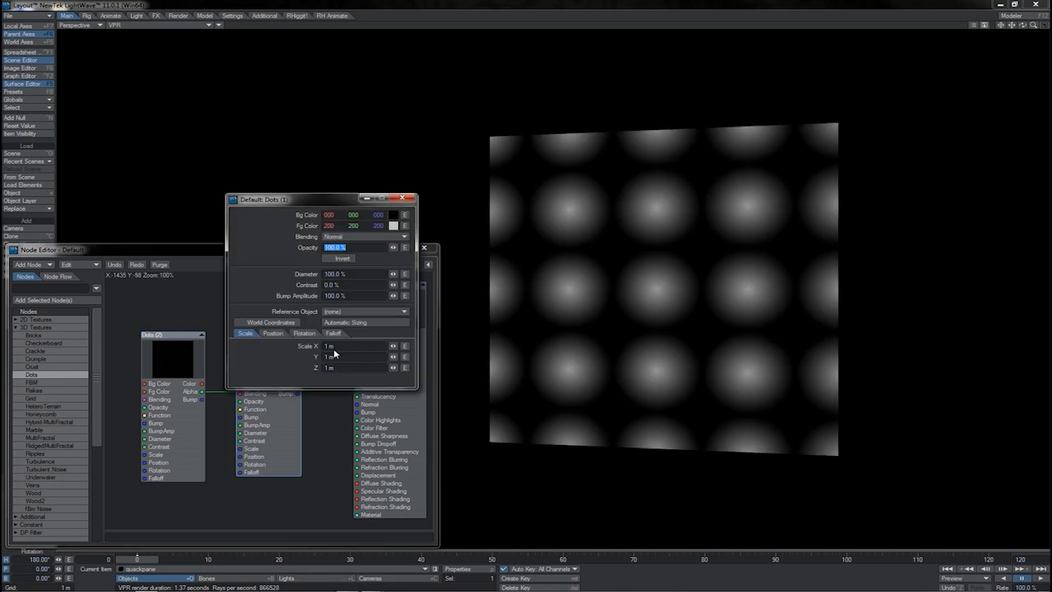
drag(337, 366, 316, 364)
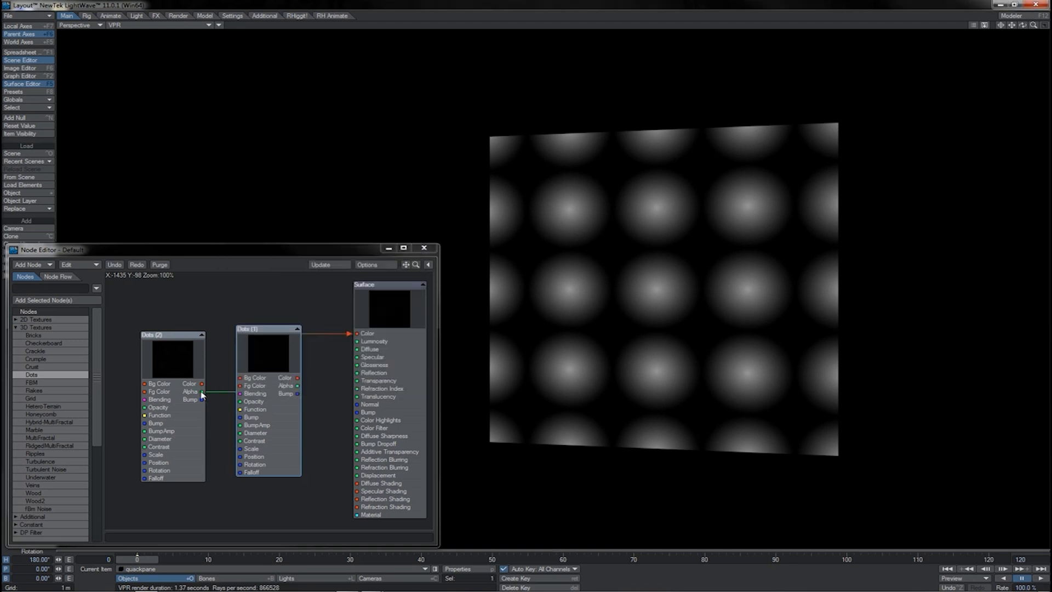
drag(201, 392, 239, 457)
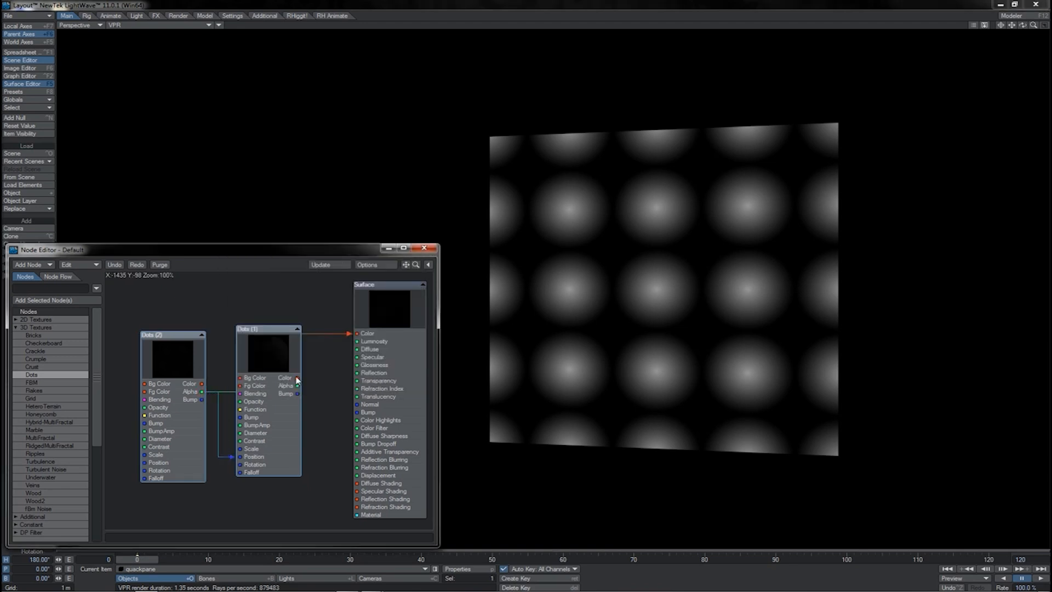
drag(297, 378, 355, 333)
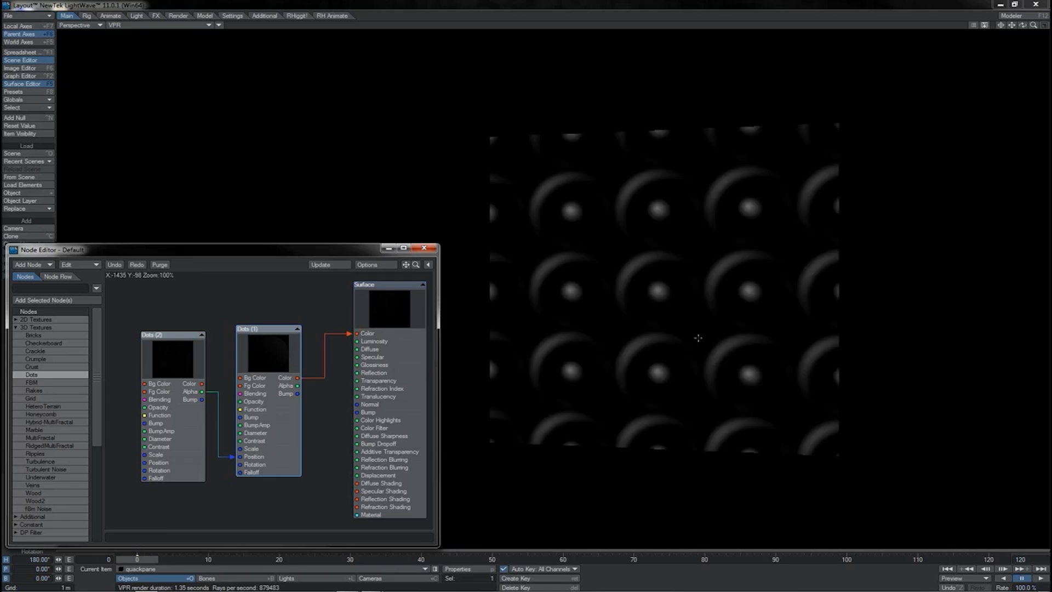
Step: Move the Dots (1) node so it lines up level with the Dots (2) node
click(189, 358)
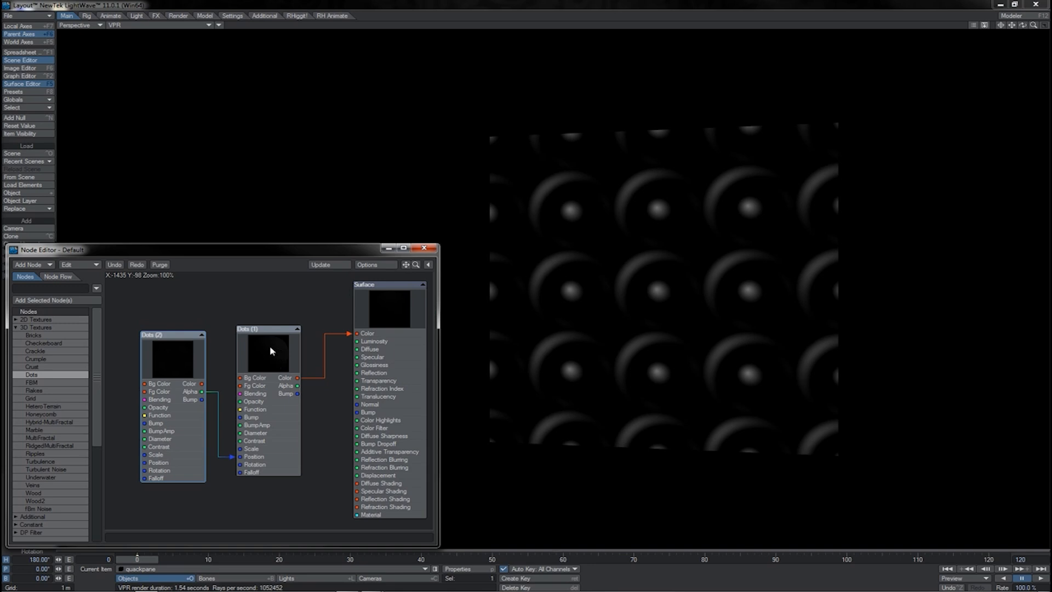
drag(270, 351, 275, 356)
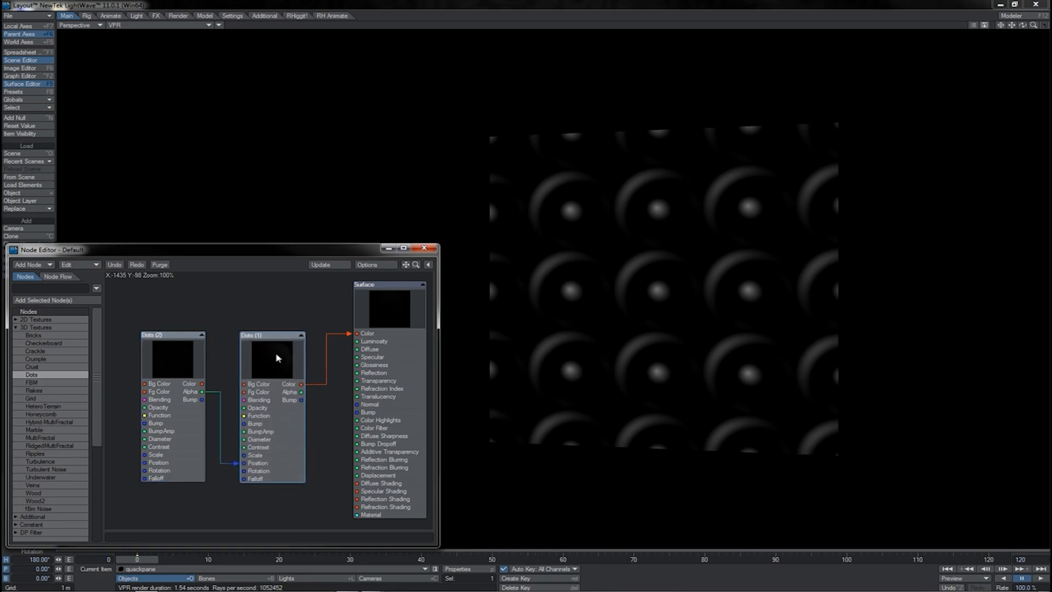
click(177, 360)
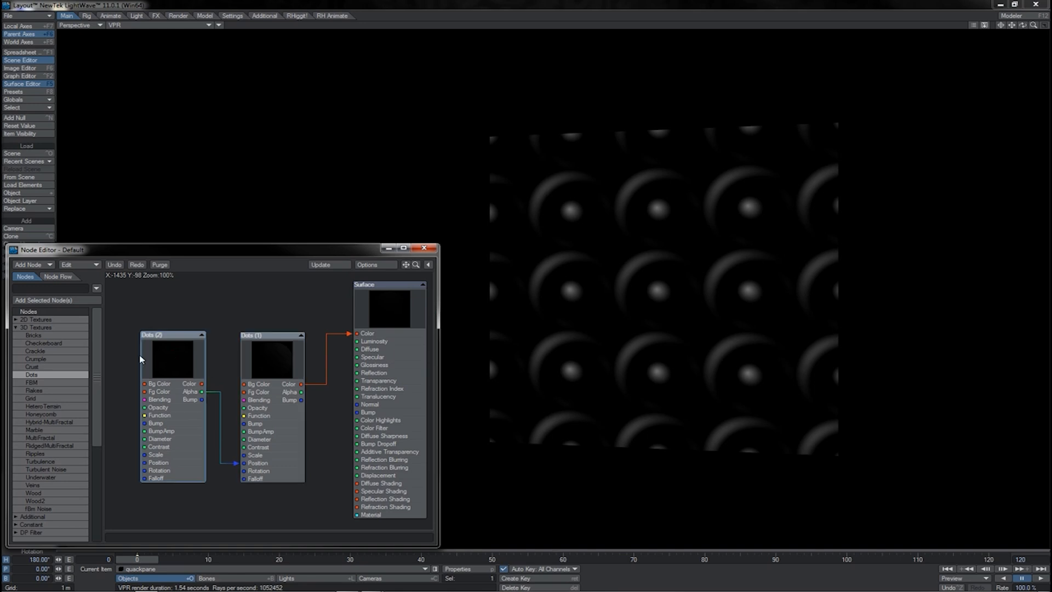
click(278, 360)
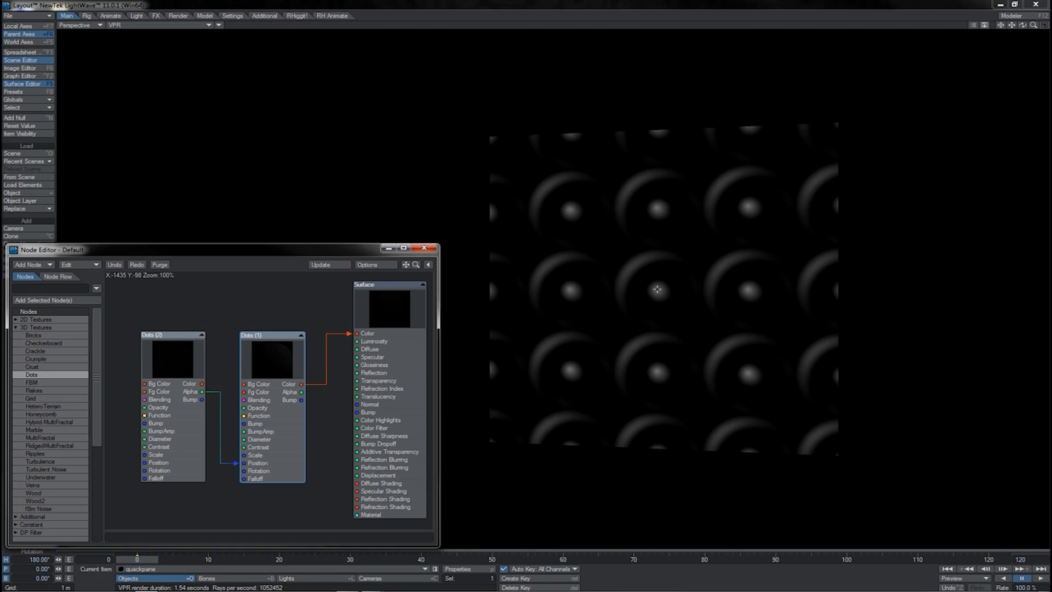
Step: Set the X, Y and Z scale of both the Dots (1) and Dots (2) nodes to 0.75 m
double_click(290, 436)
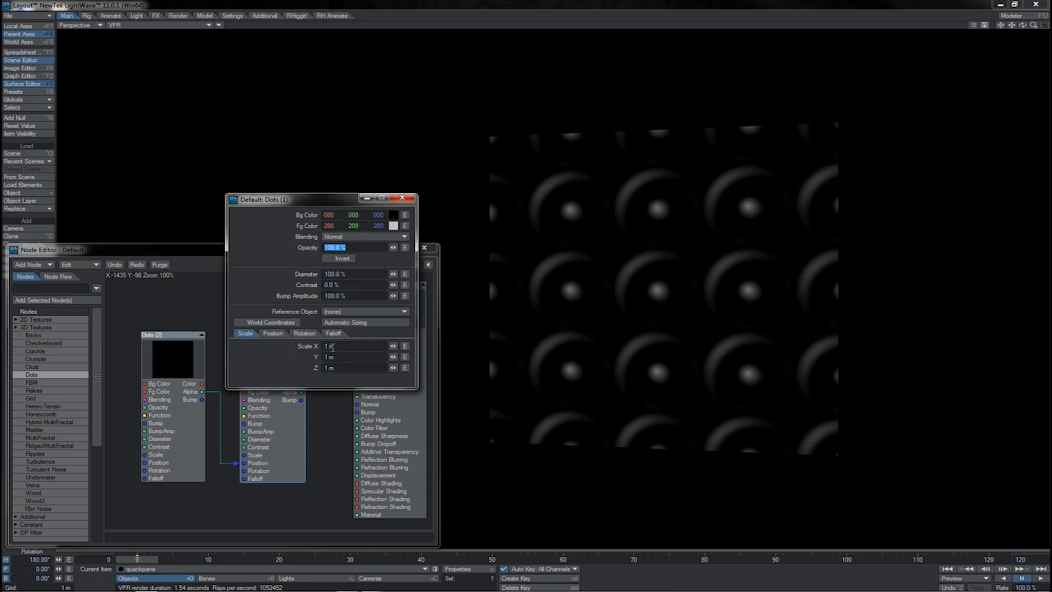
click(335, 346)
text(.75)
key(Tab)
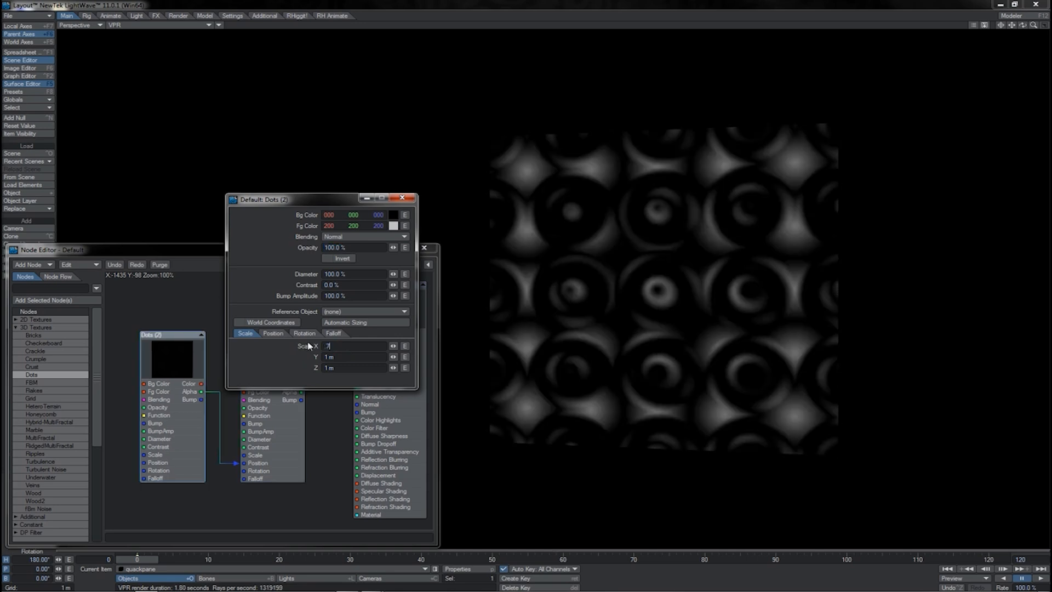
text(.75)
key(Tab)
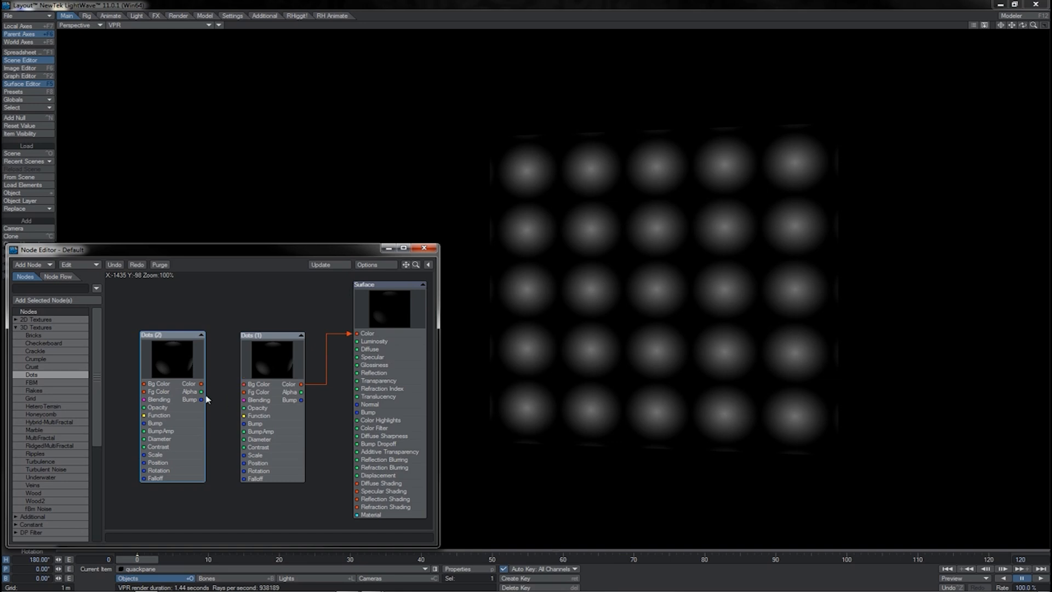
Step: Try driving the Dots (1) Position input with the Alpha and Bump outputs of Dots (2), and preview the Dots (2) Color output
drag(201, 392, 250, 465)
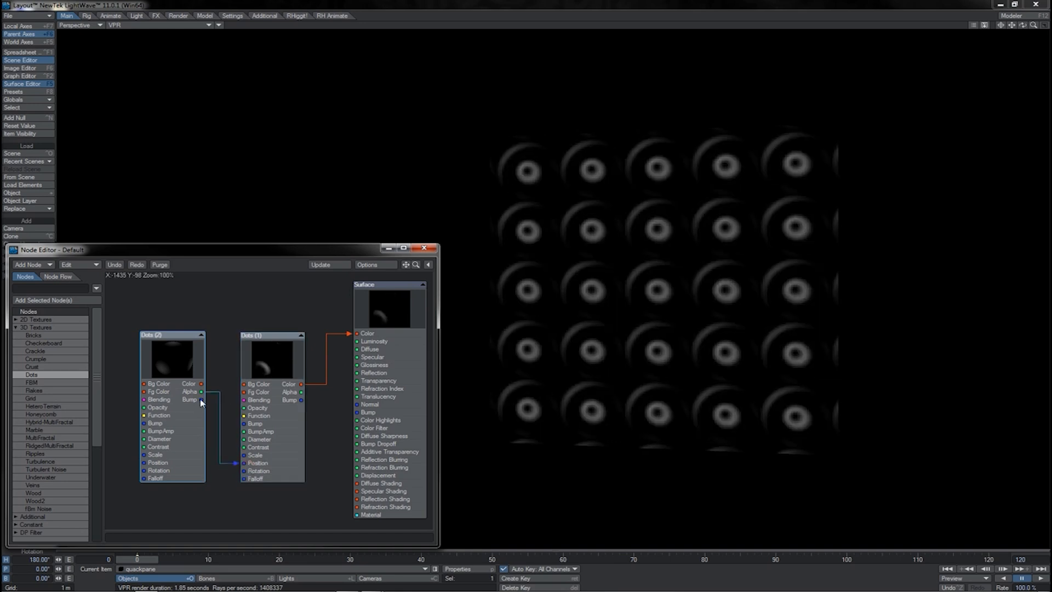
drag(201, 400, 246, 467)
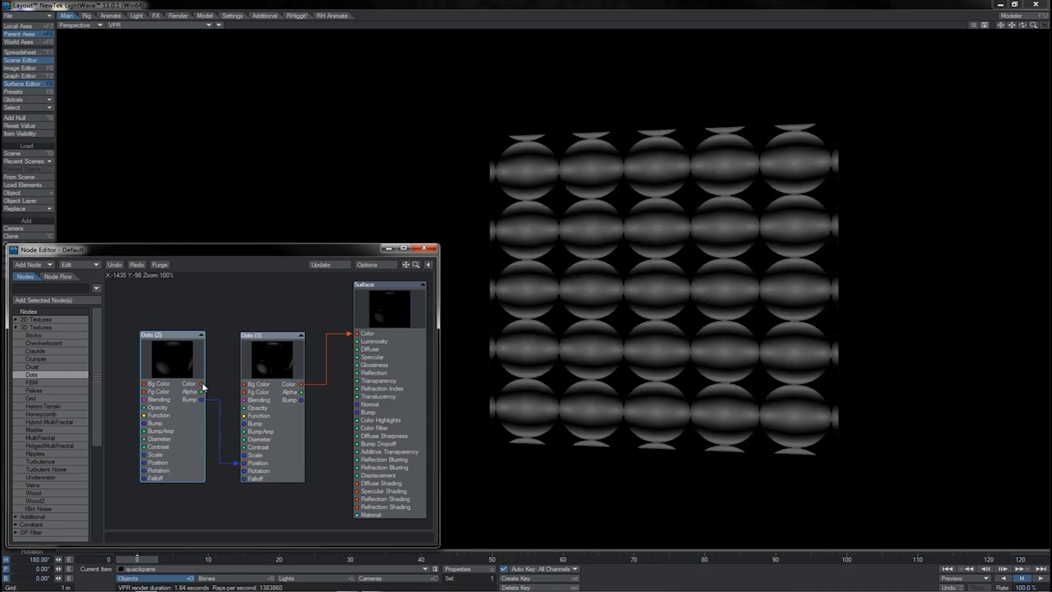
drag(201, 384, 358, 333)
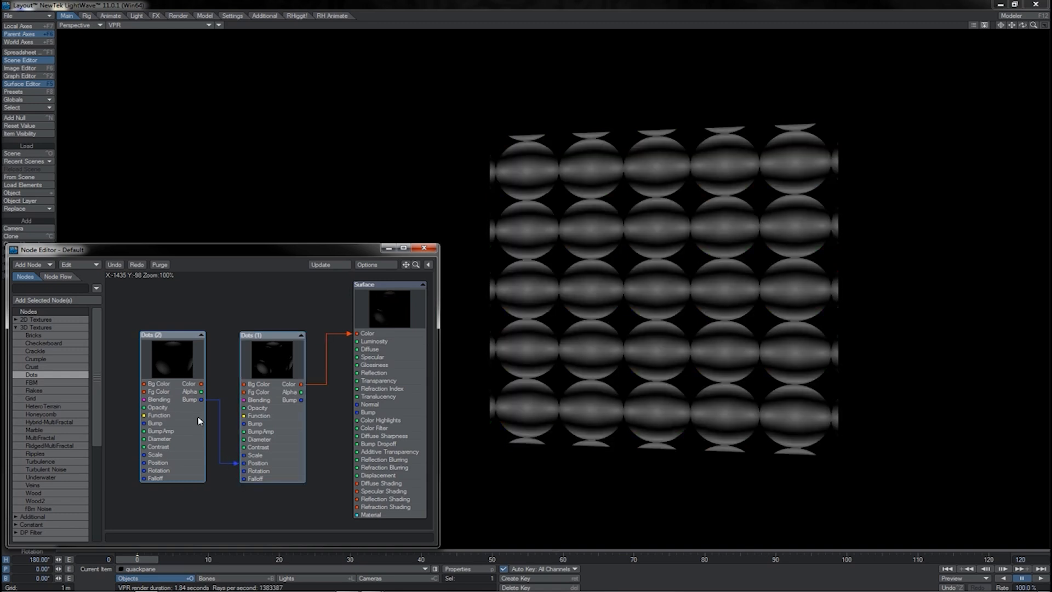
Step: Lower the Bump Amplitude of the Dots (2) node and disconnect its Bump output from the Dots (1) Position input
double_click(194, 415)
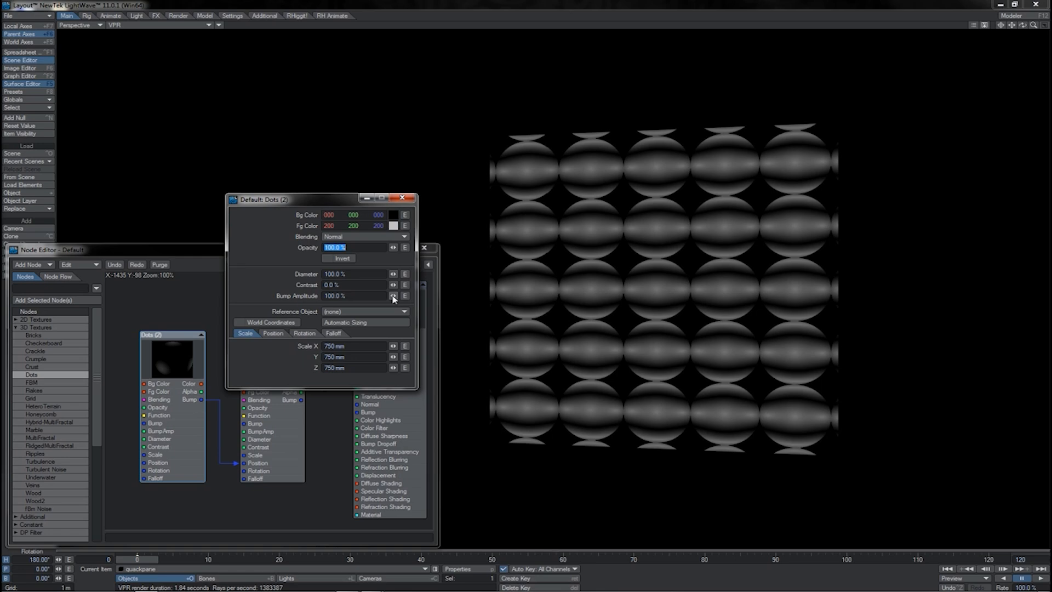
mouse_move(393, 297)
mouse_down()
mouse_move(384, 296)
mouse_move(394, 297)
mouse_up()
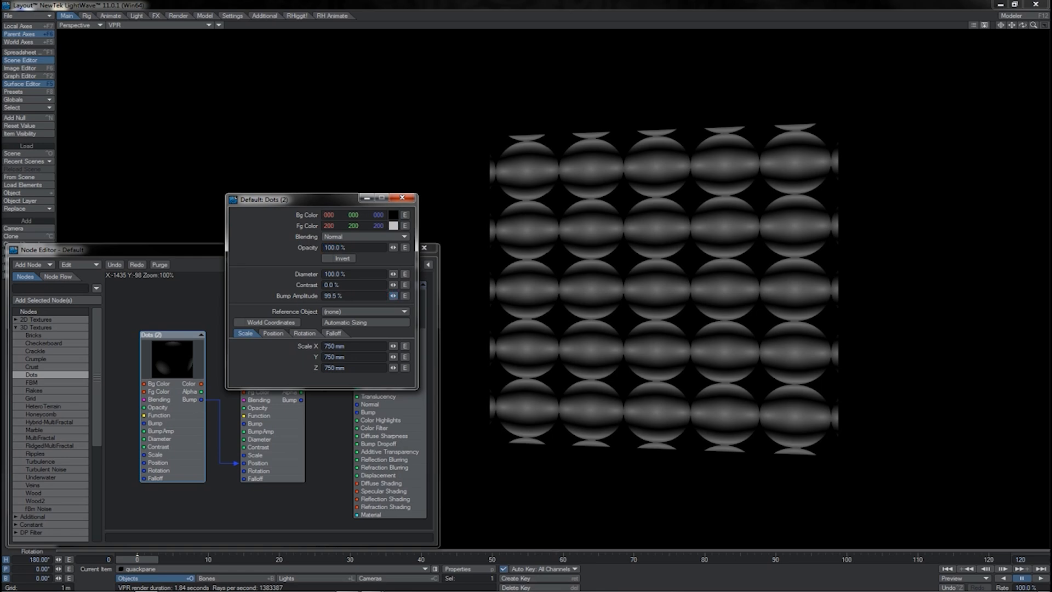
click(393, 297)
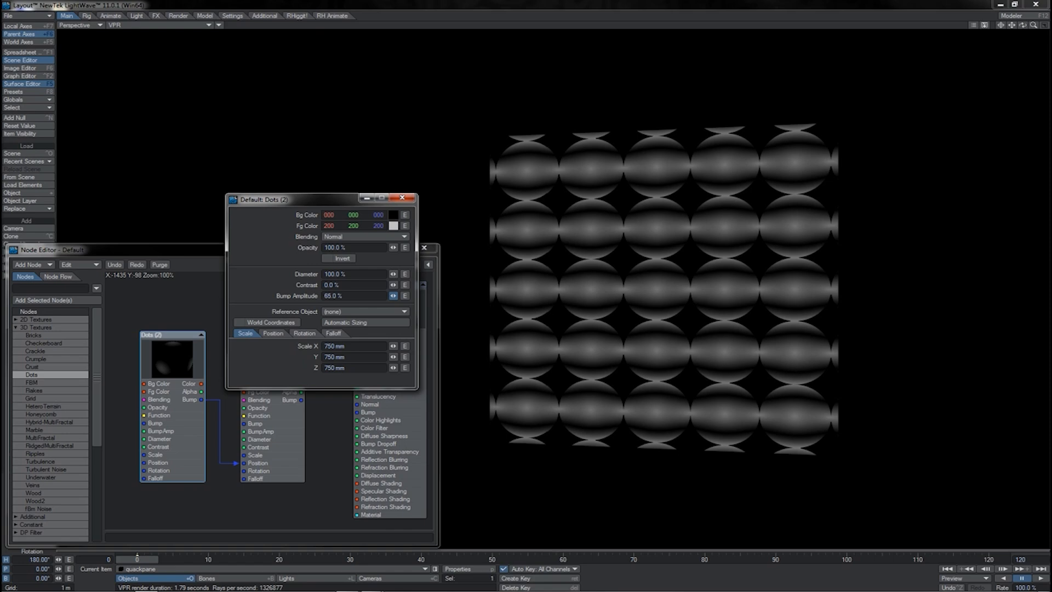
drag(393, 296, 393, 298)
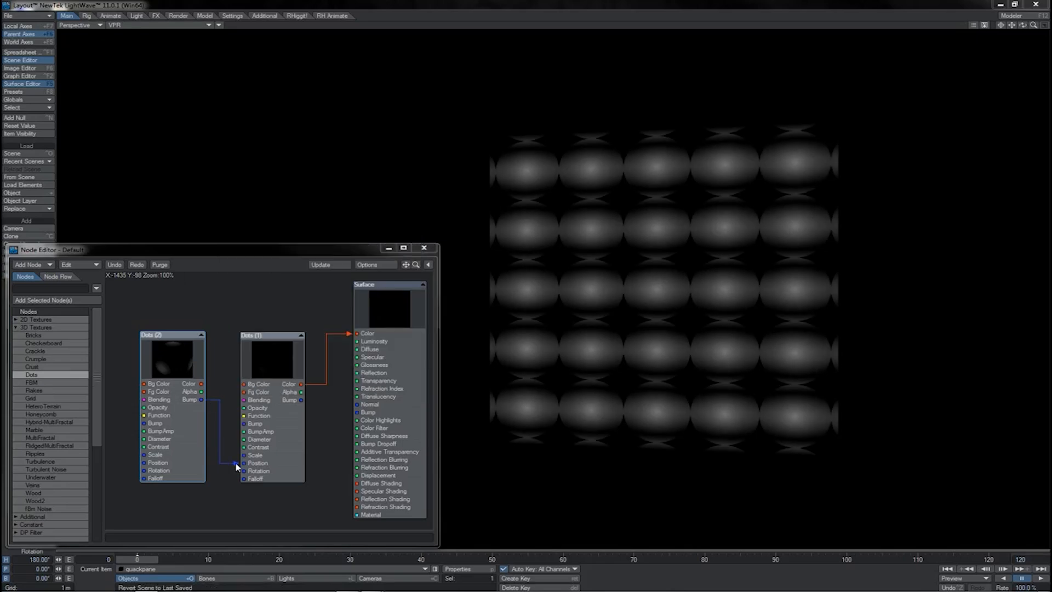
drag(237, 466, 237, 465)
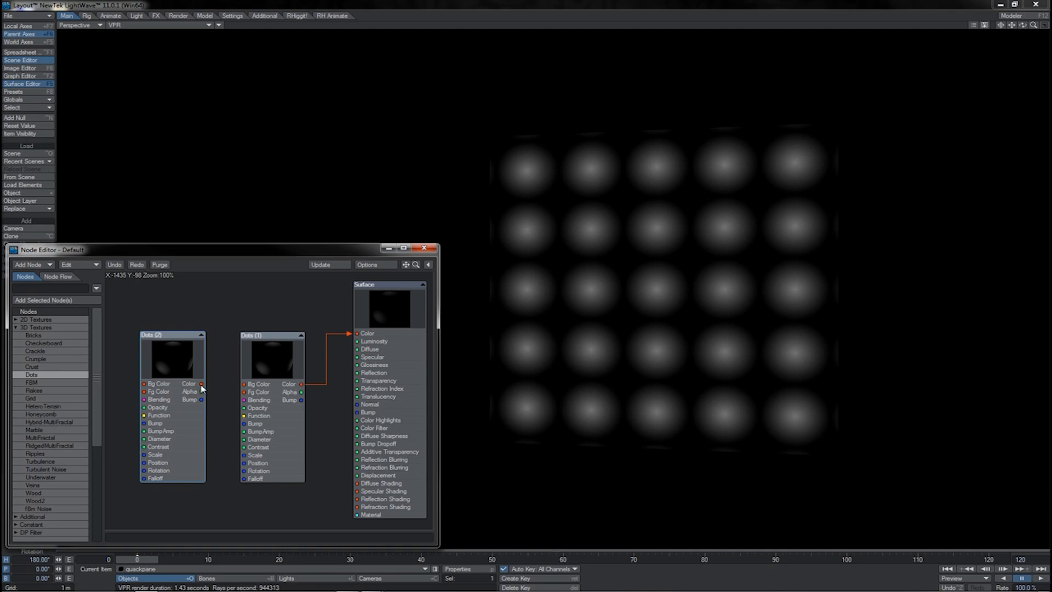
Step: Try driving the Dots (1) Scale input with the Dots (2) Color output, and remove that connection
drag(207, 385, 244, 384)
drag(353, 333, 358, 333)
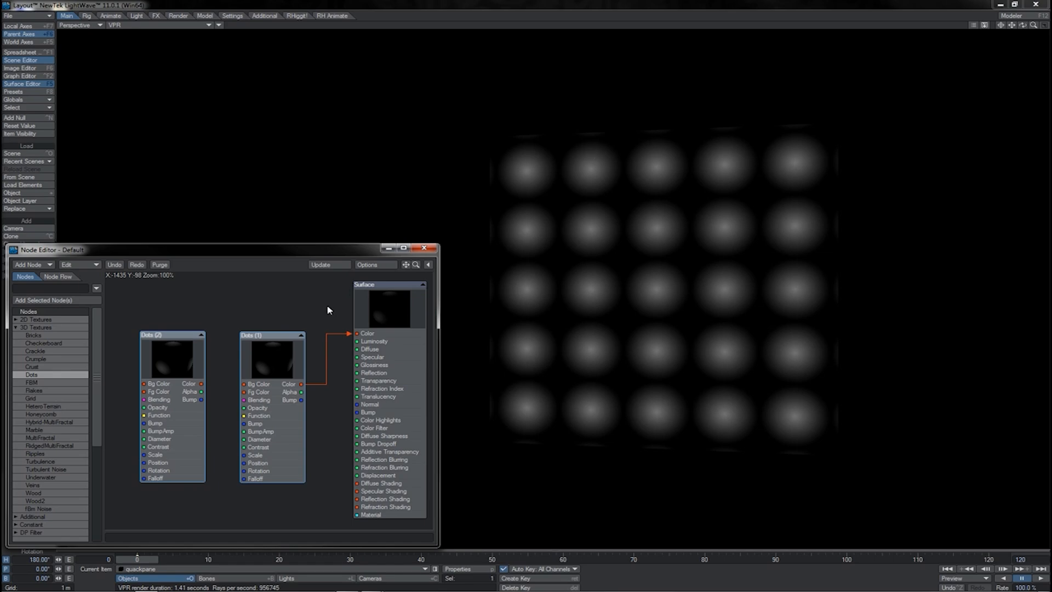
drag(201, 384, 245, 456)
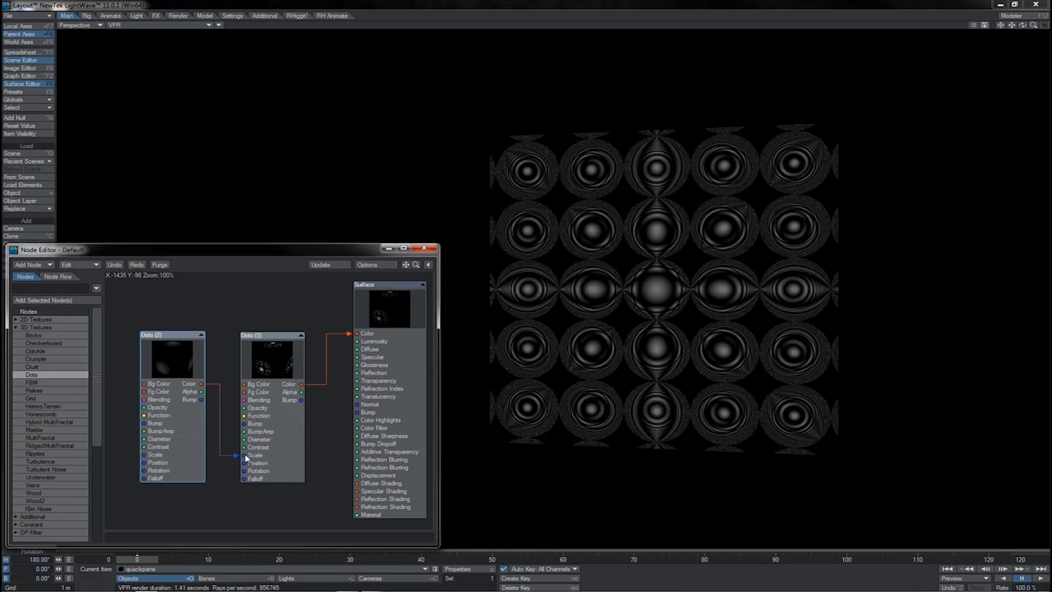
click(237, 455)
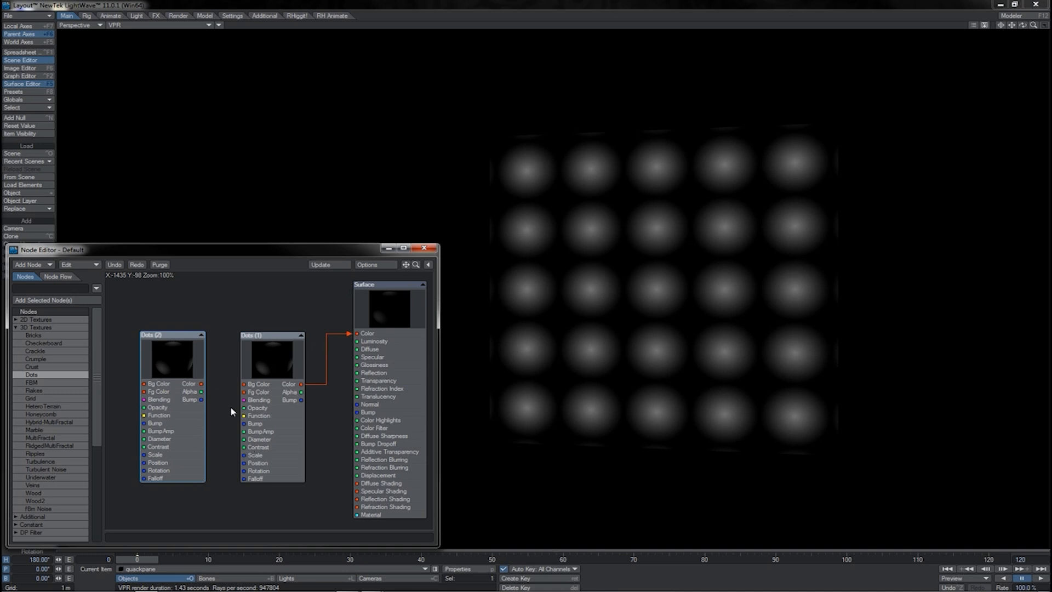
Step: Preview the Dots (2) Color output on the Surface Color input, and restore the Dots (1) Color connection there
drag(204, 387, 365, 337)
drag(308, 378, 357, 333)
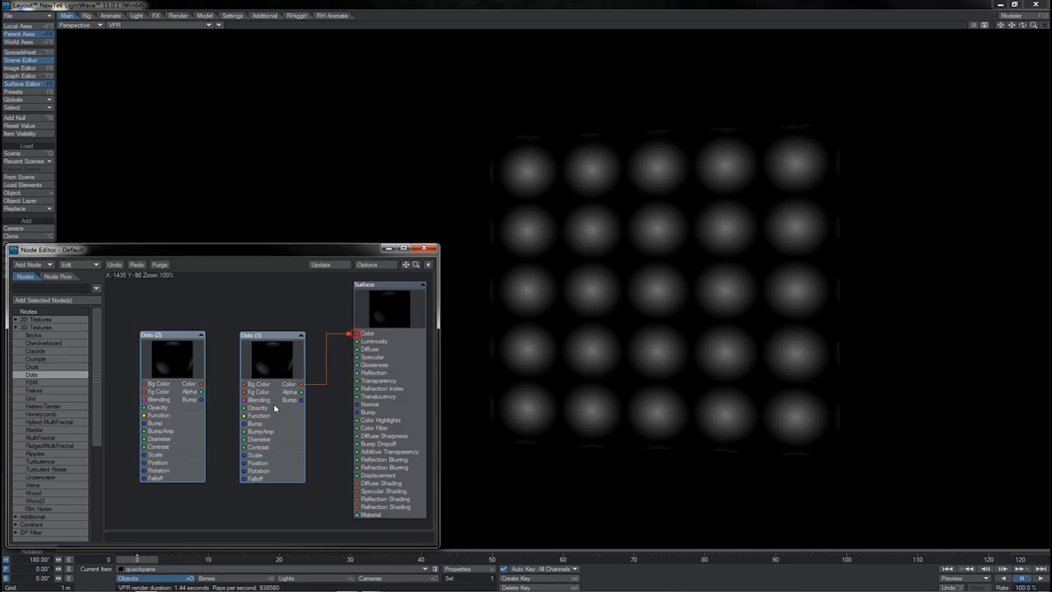
click(222, 421)
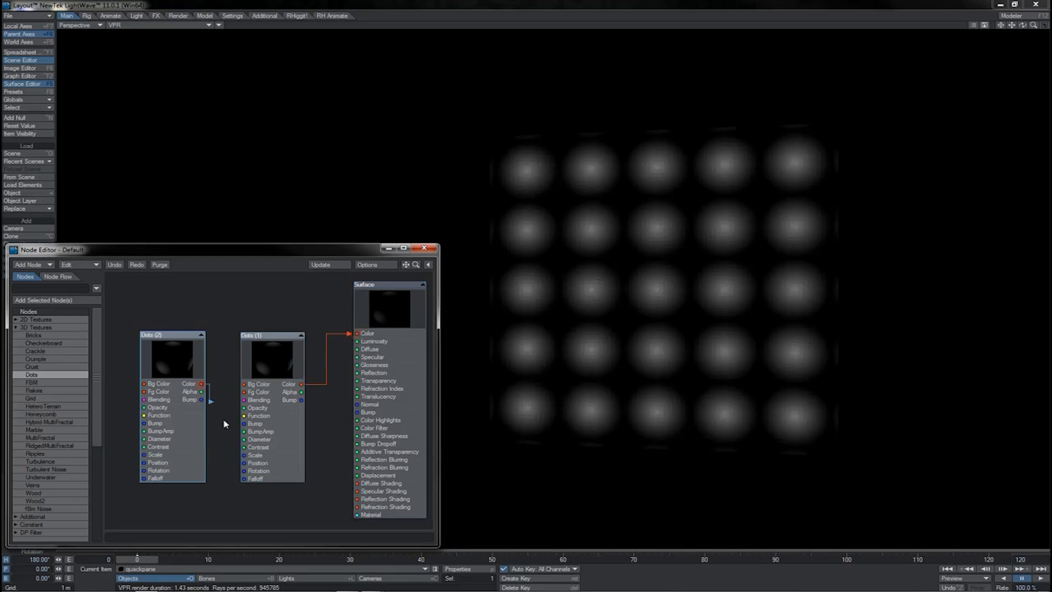
Step: Try changing the X and Y scale of Dots (1), and driving its Scale input with the Dots (2) Color output
double_click(284, 463)
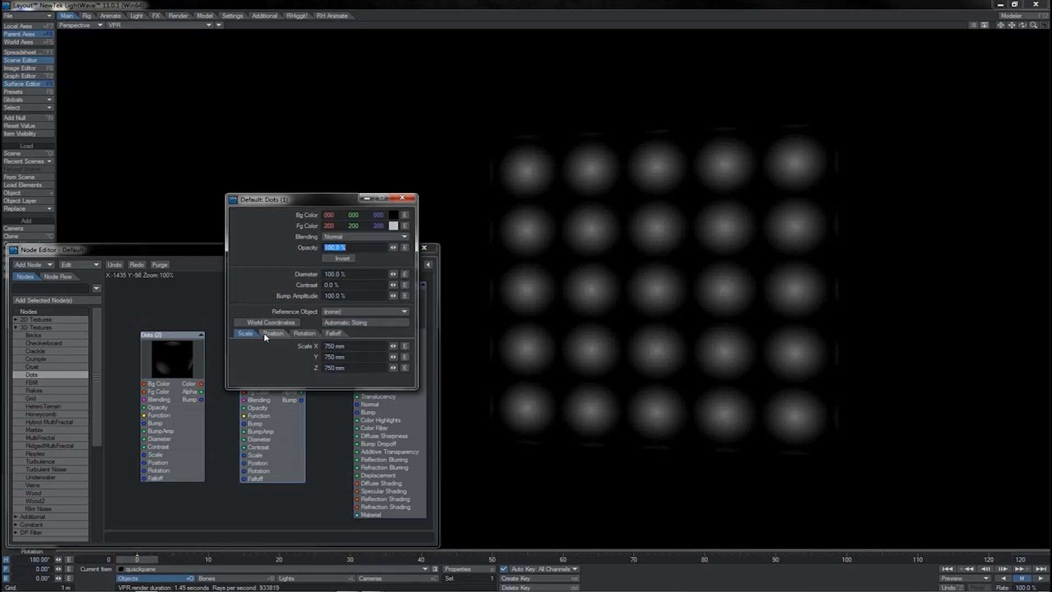
drag(392, 346, 393, 351)
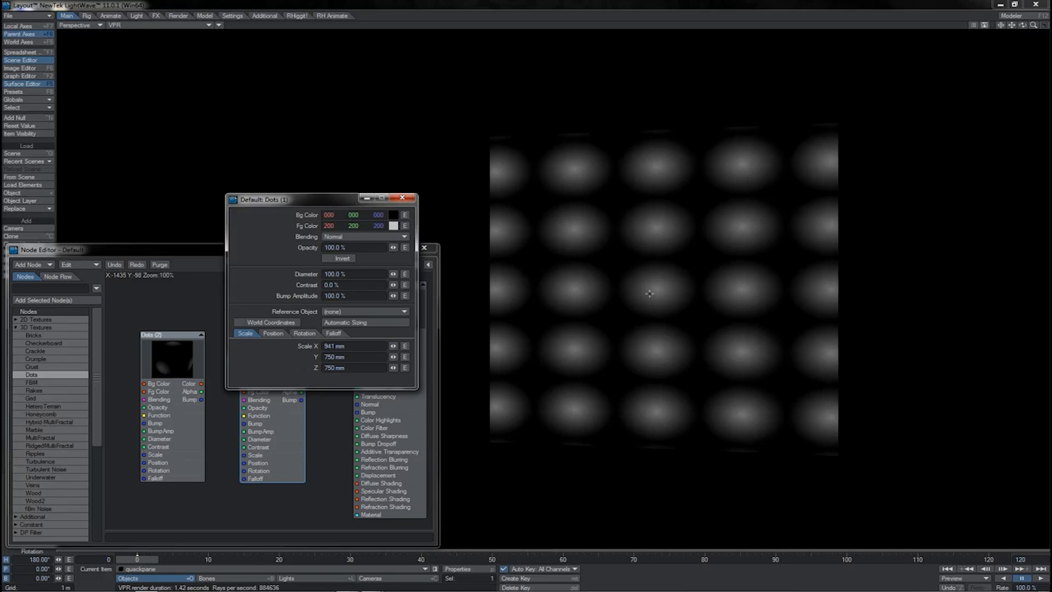
drag(394, 357, 393, 360)
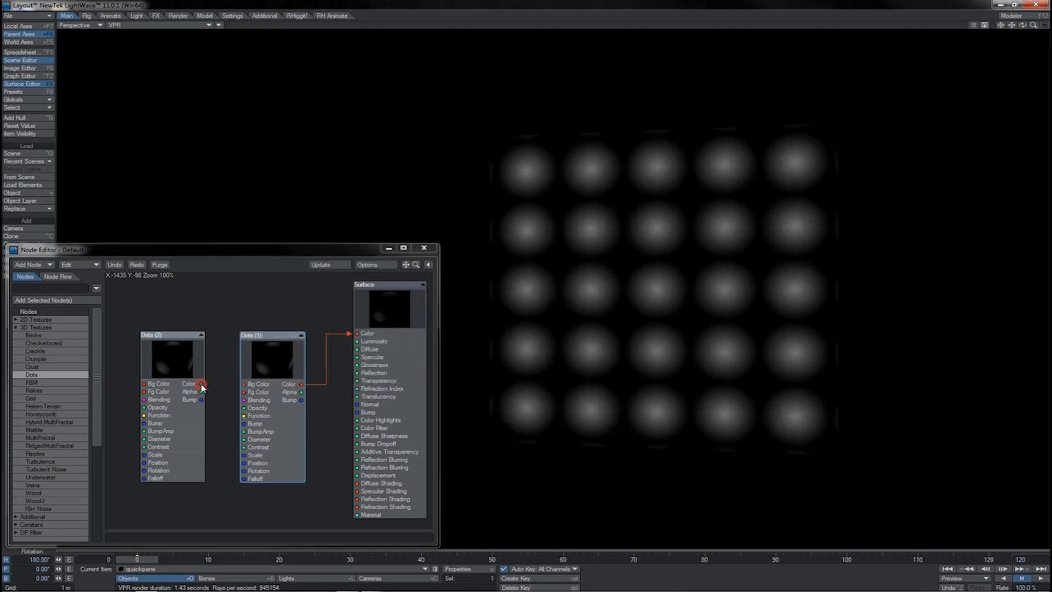
drag(202, 384, 244, 455)
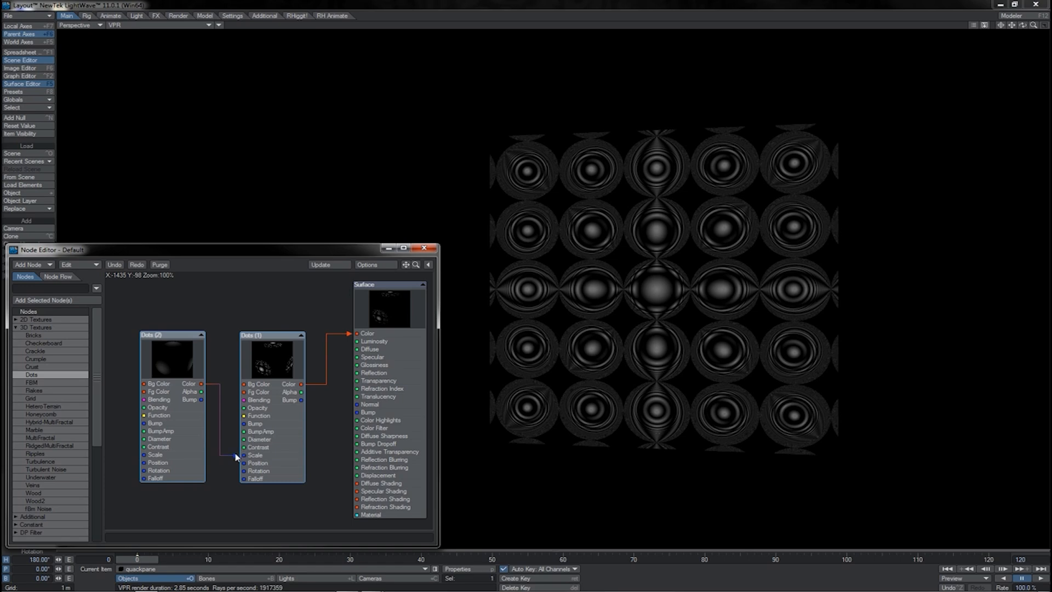
drag(237, 457, 277, 431)
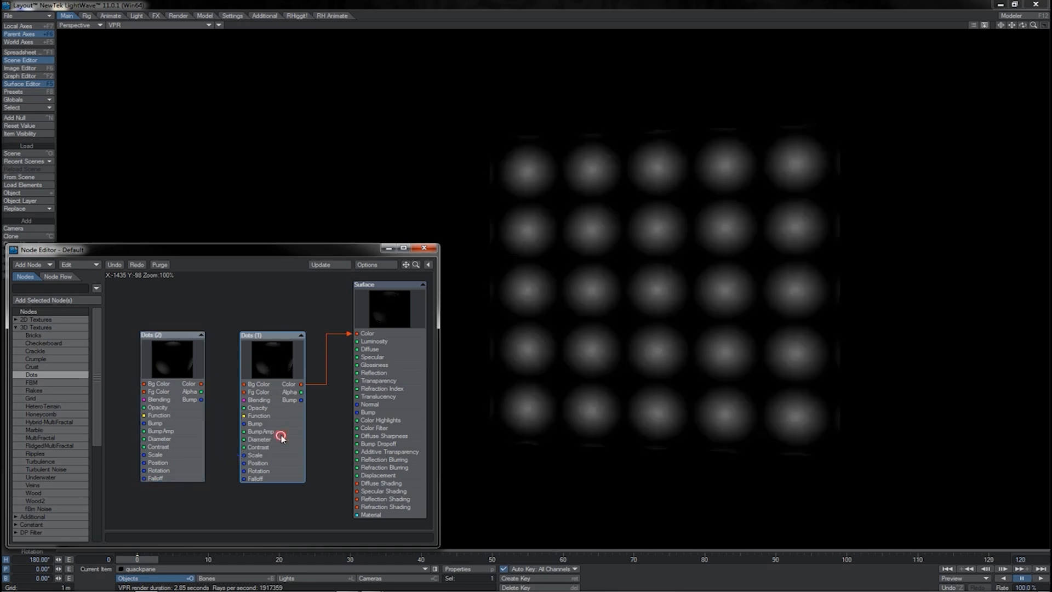
Step: Try a bank rotation on the Dots (1) node, and drive its Rotation input with the Dots (2) Alpha output
double_click(280, 437)
click(303, 334)
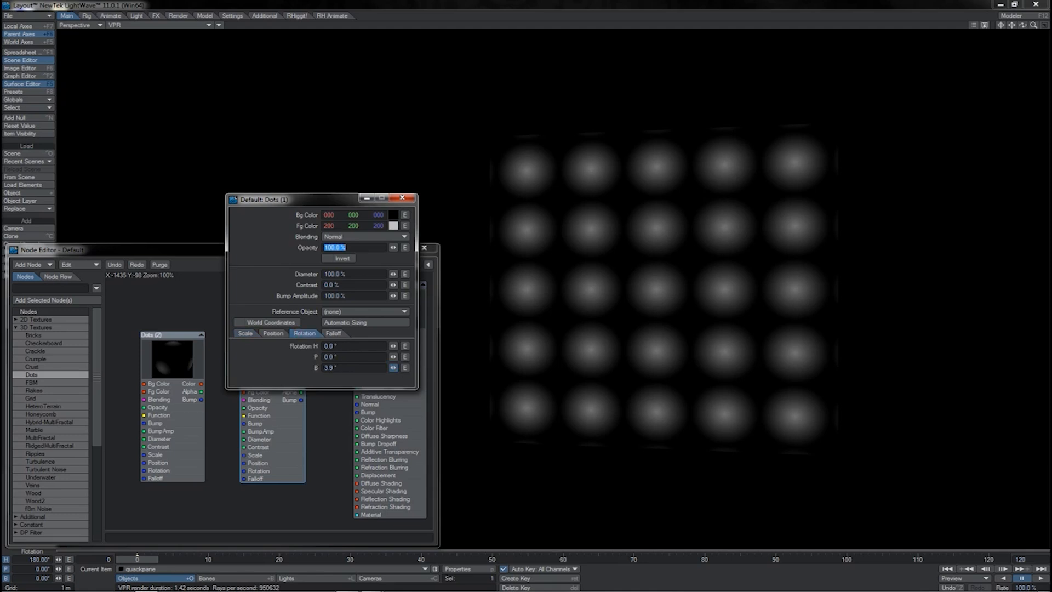
drag(393, 368, 405, 368)
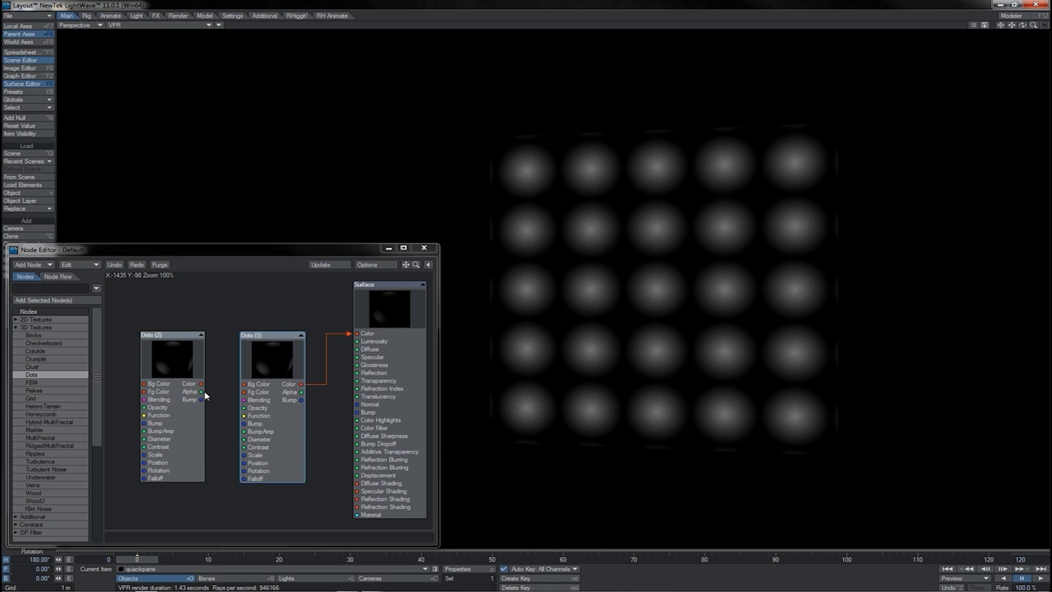
drag(202, 392, 245, 472)
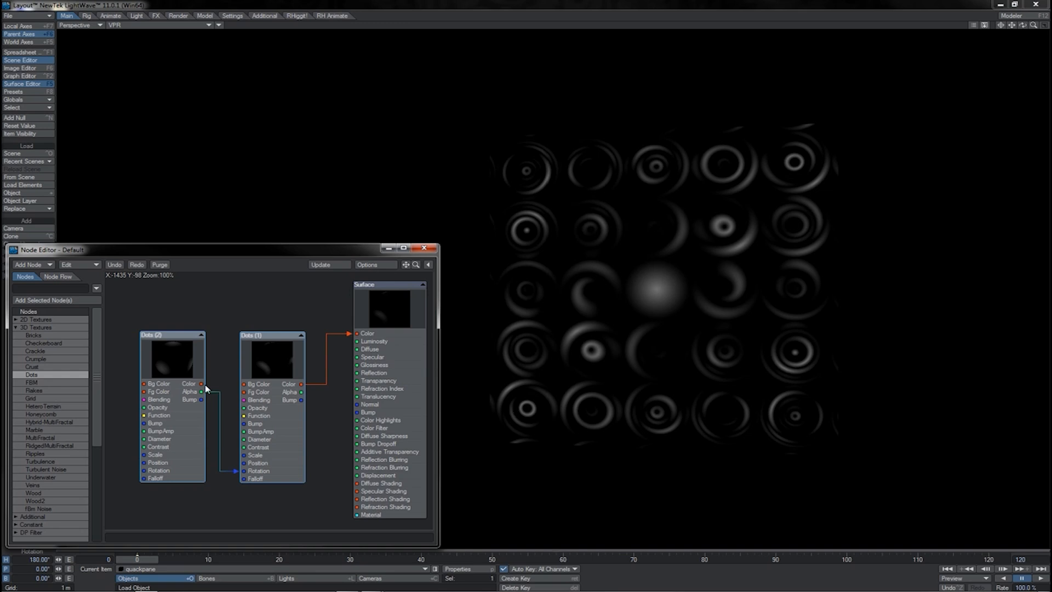
Step: Open the Dots (2) node properties and check its X, Y and Z scale settings
double_click(190, 372)
drag(187, 375, 182, 372)
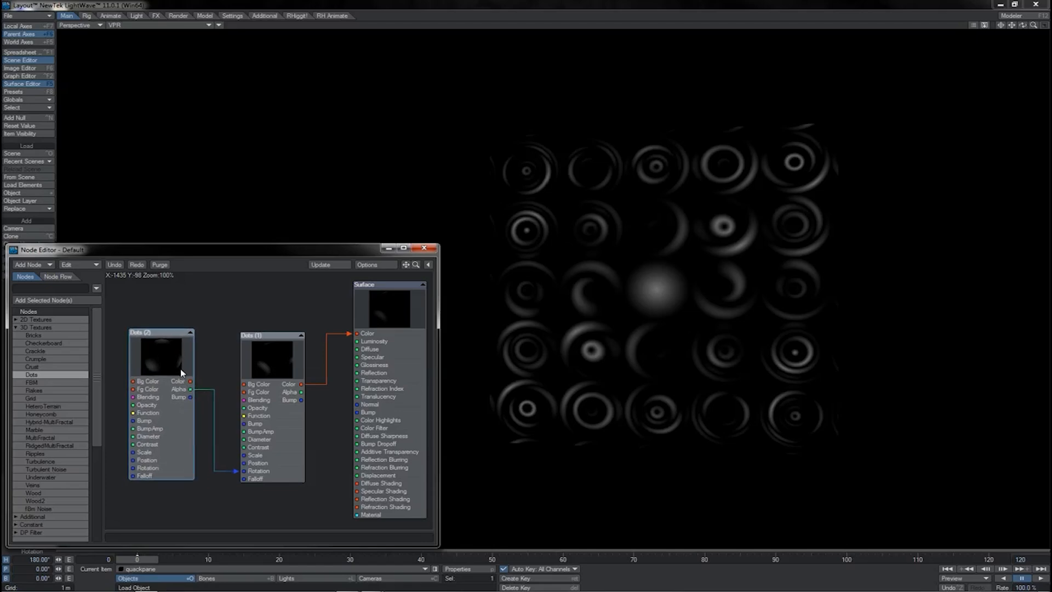
double_click(176, 456)
click(360, 348)
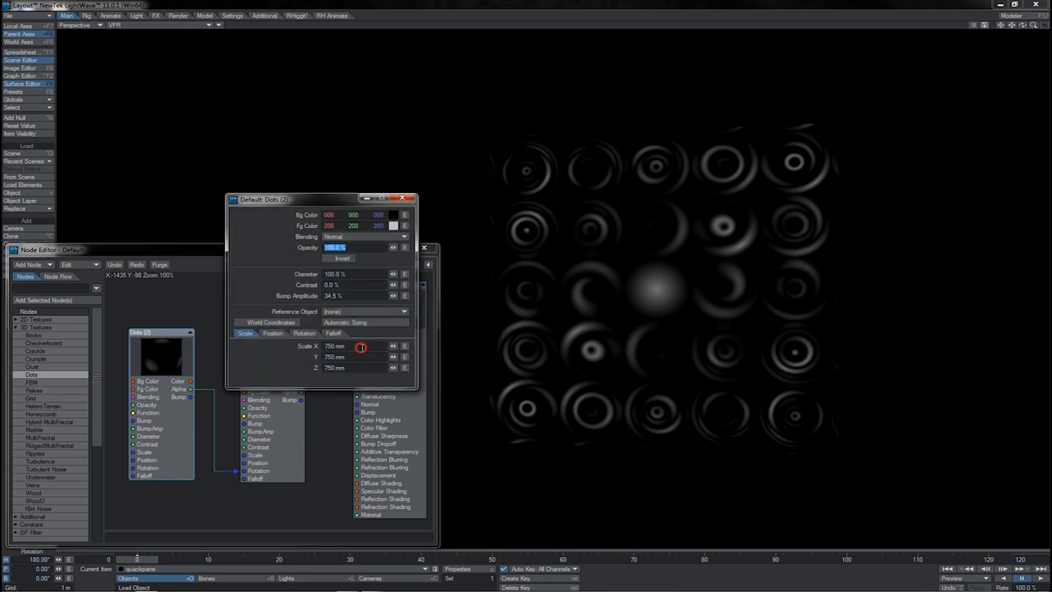
double_click(337, 346)
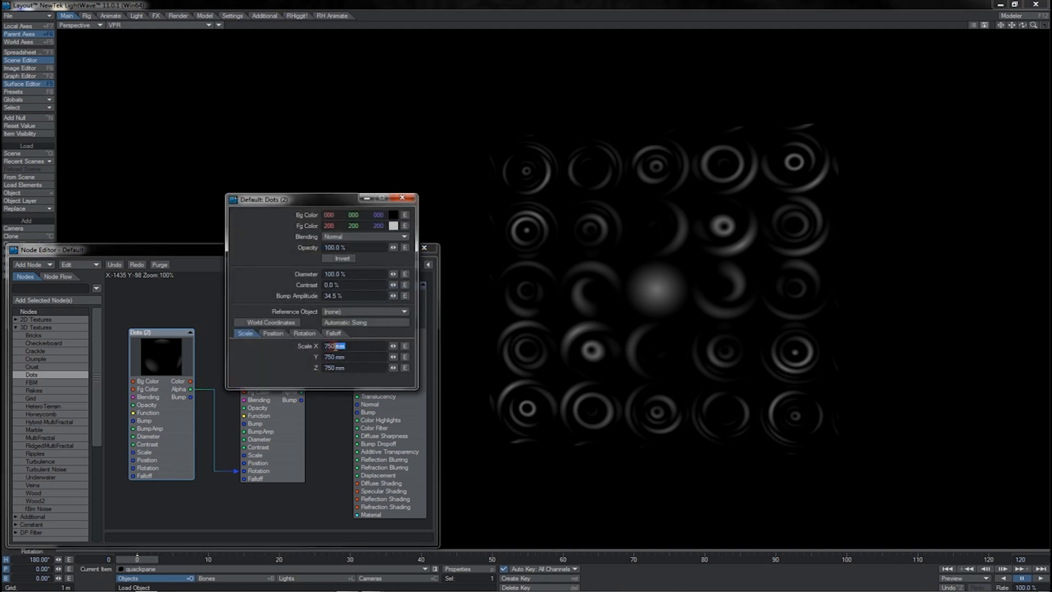
click(402, 197)
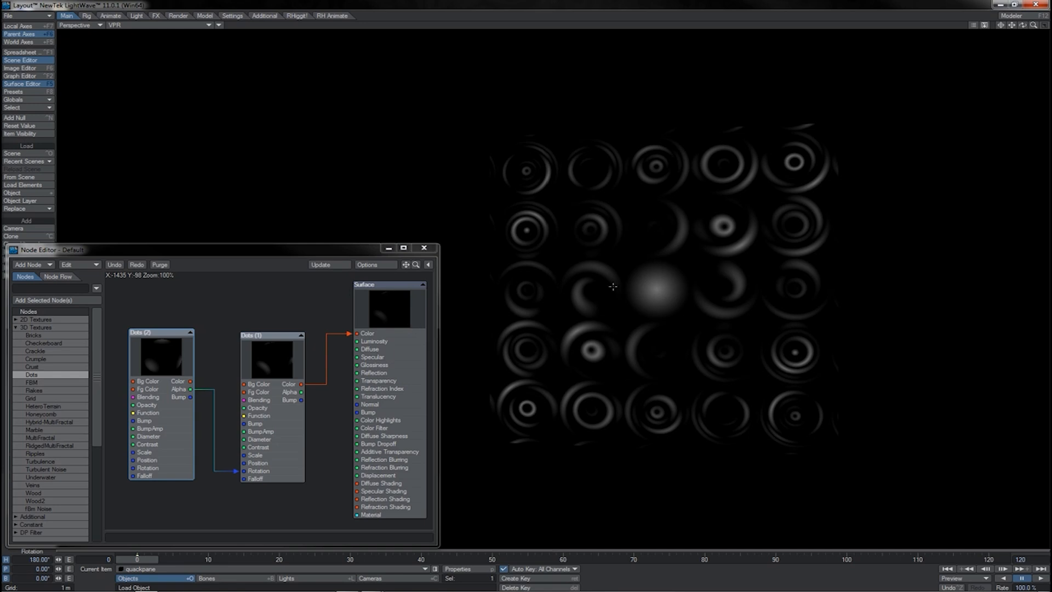
Step: Replace the Alpha connection on the Dots (1) Rotation input with the Dots (2) Bump output, trying Bump on the Scale input first
drag(191, 397, 243, 458)
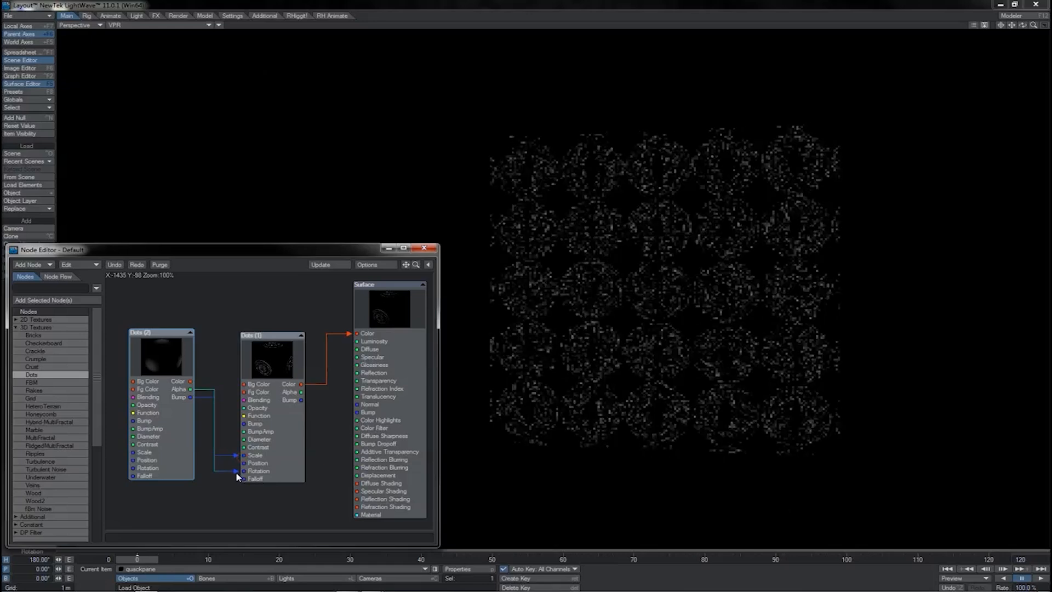
click(236, 472)
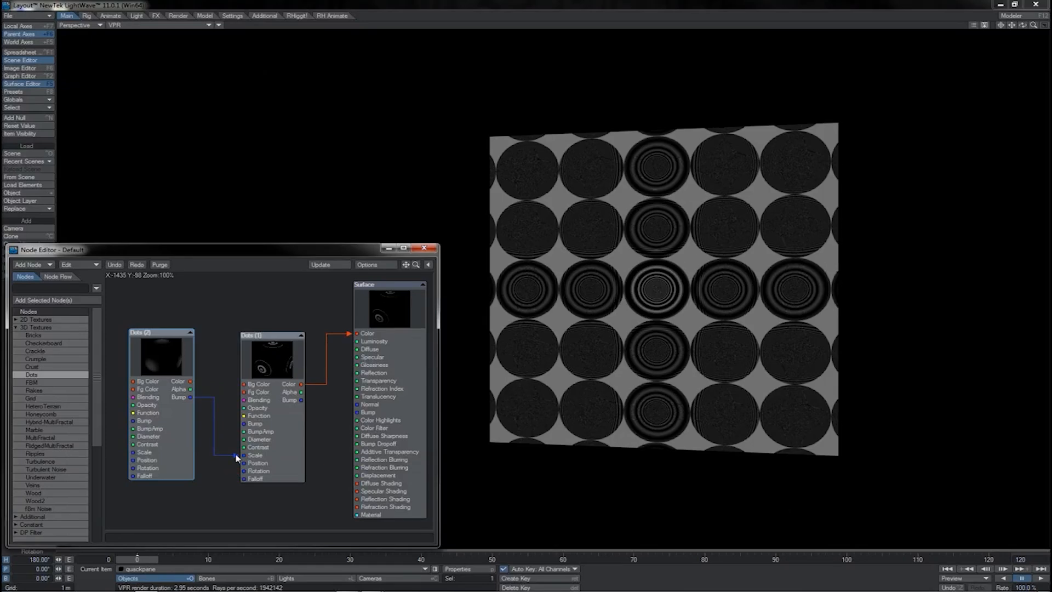
drag(237, 458, 237, 471)
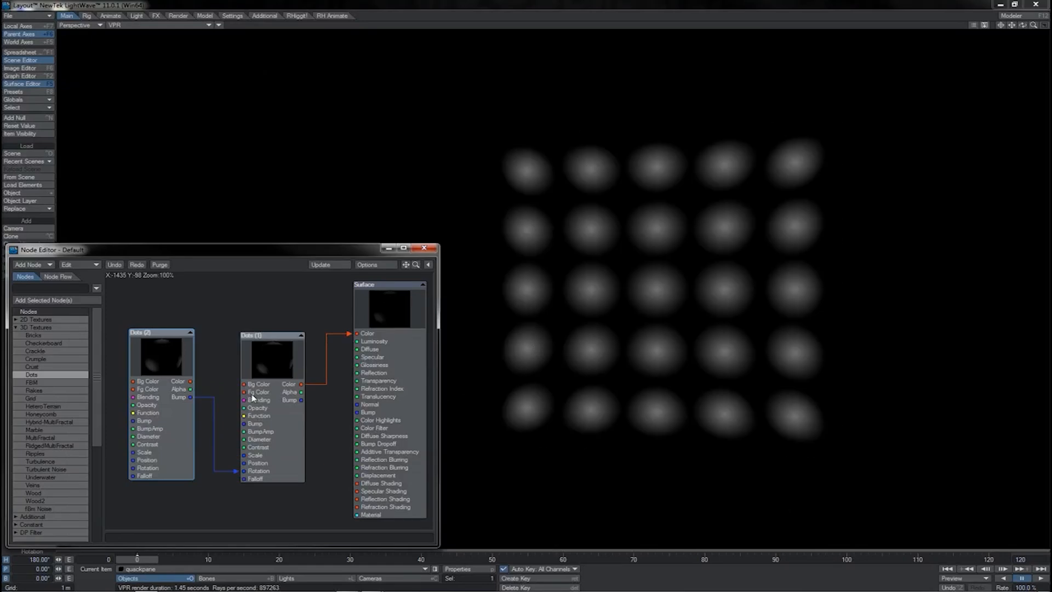
Step: Move the Dots (2) Bump output from the Dots (1) Rotation to the Scale input, trying Bump Amplitudes of 88.0 % and 2.0 %
double_click(176, 376)
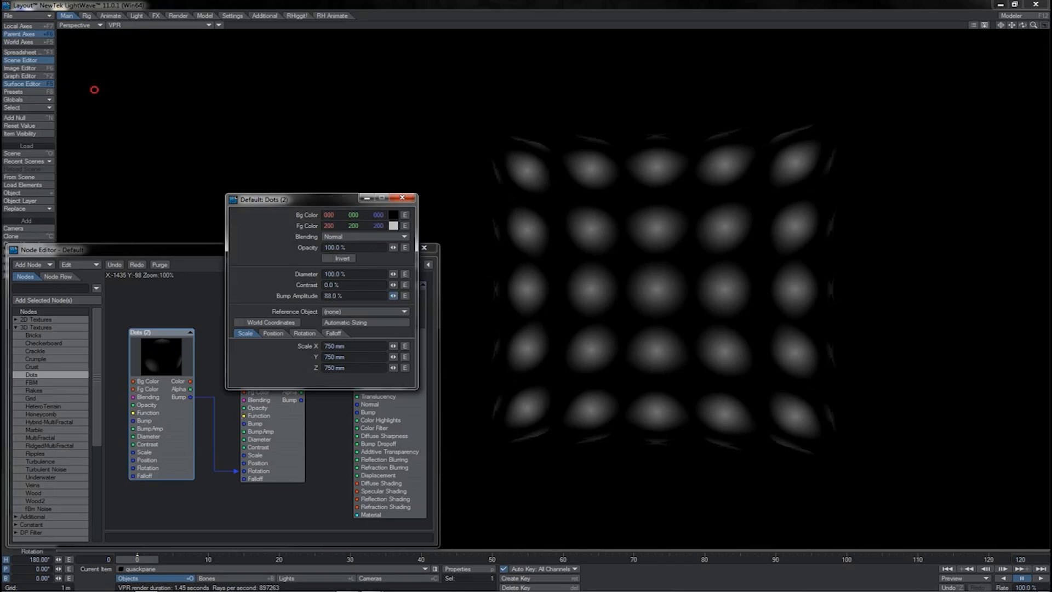
click(403, 197)
drag(236, 471, 239, 456)
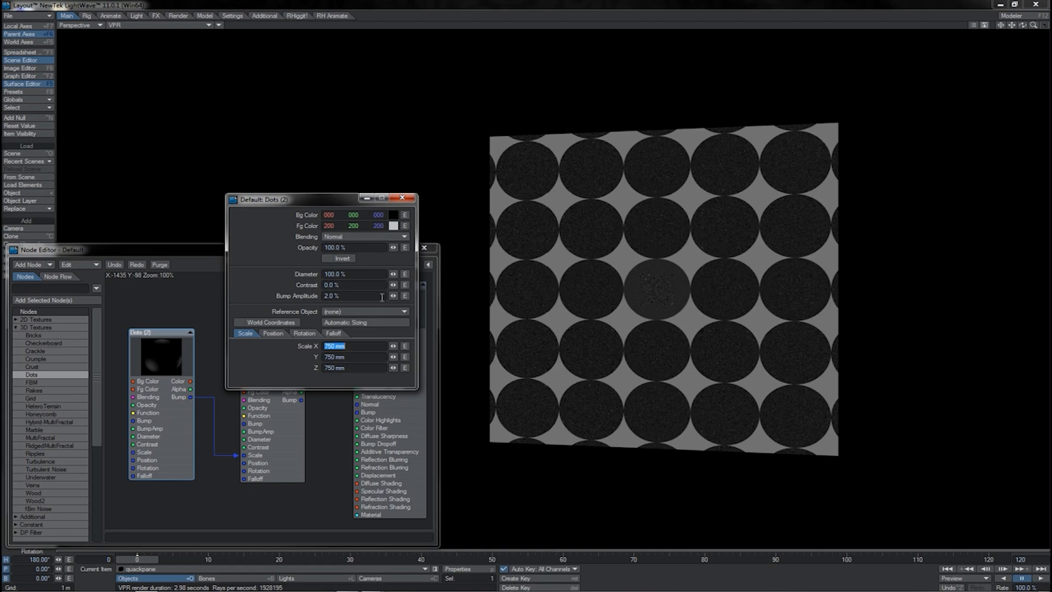
click(408, 198)
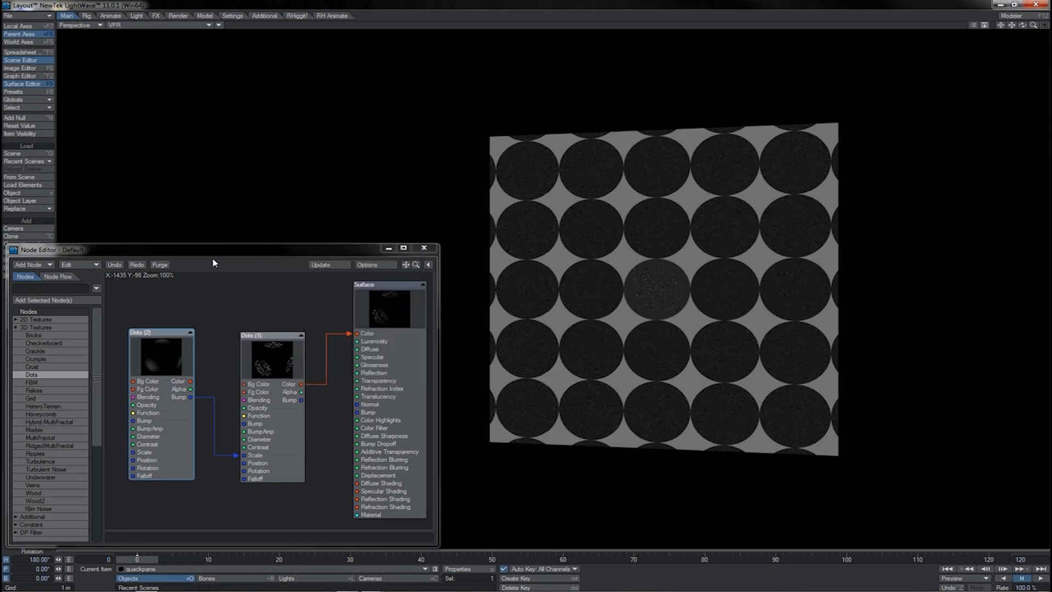
Step: Delete both the Dots (1) and Dots (2) nodes from the surface network
click(272, 312)
click(154, 421)
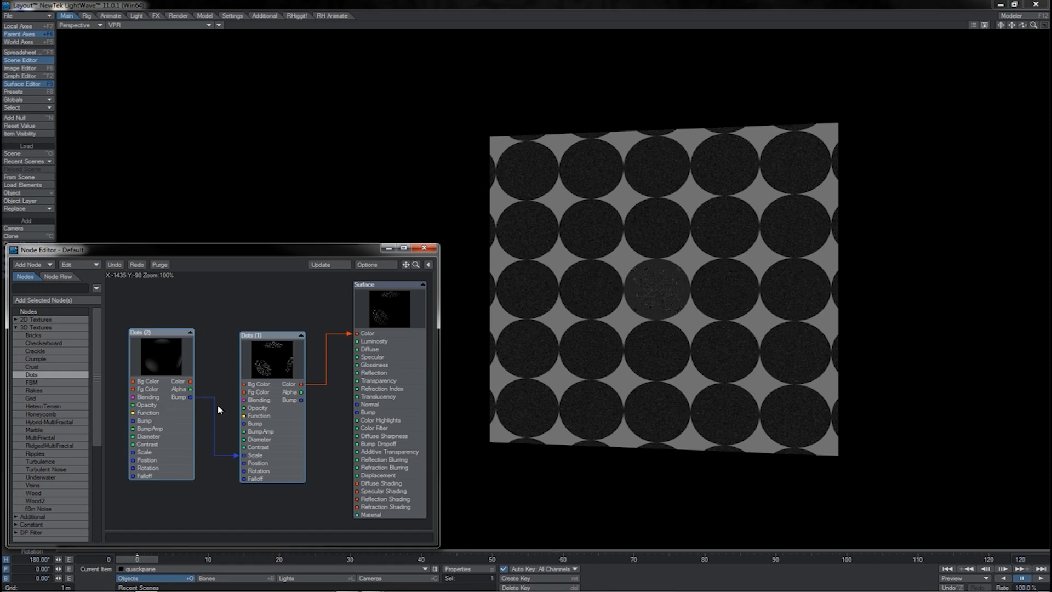
key(Delete)
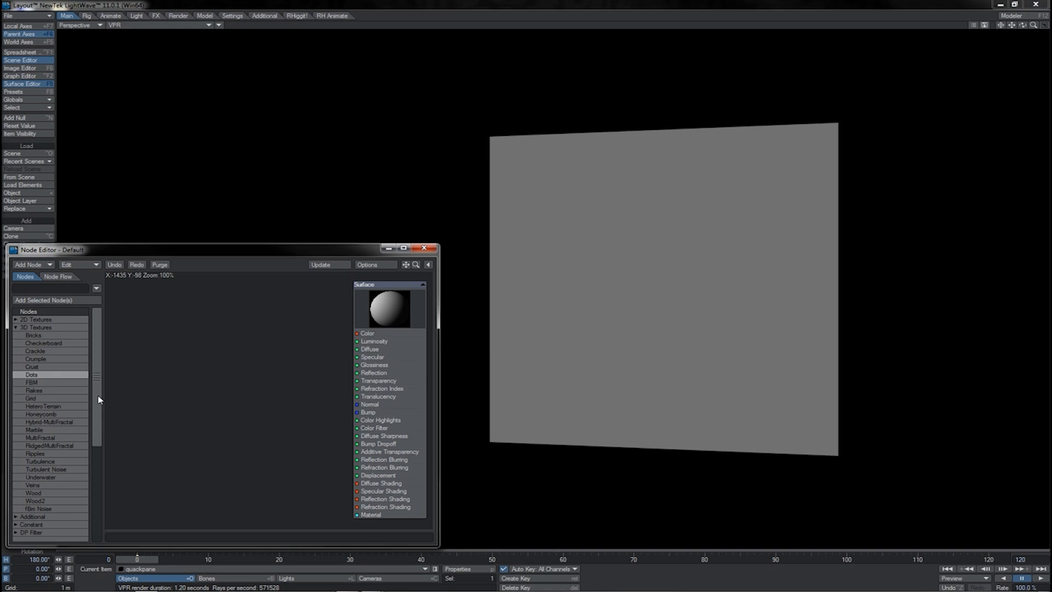
Step: Add a Crumple 3D texture node and connect its Color output to the Surface Color input
mouse_move(35, 359)
mouse_down()
mouse_move(246, 392)
mouse_move(359, 333)
mouse_up()
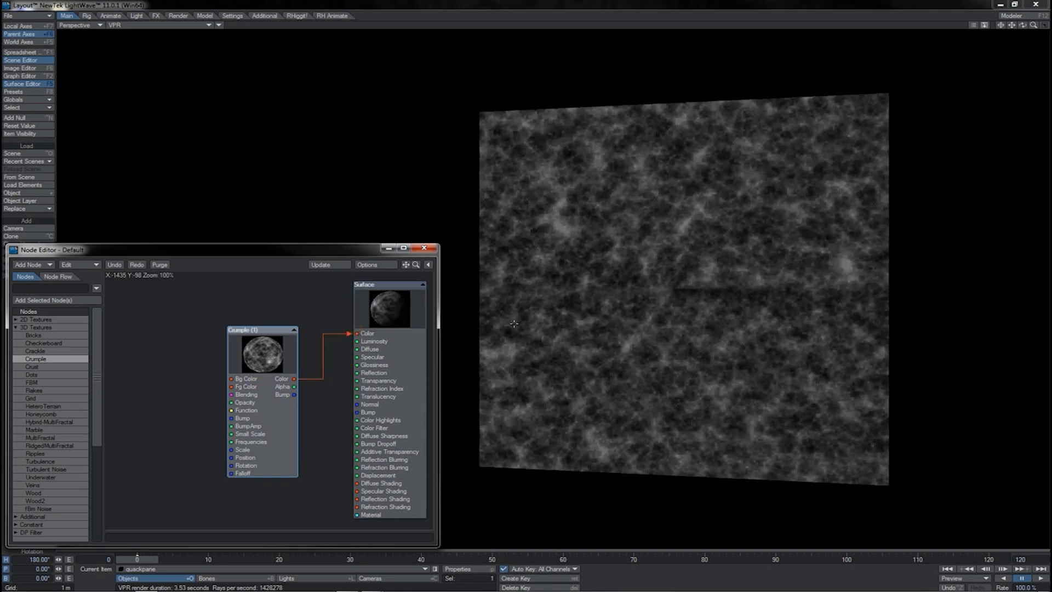
double_click(264, 354)
click(329, 259)
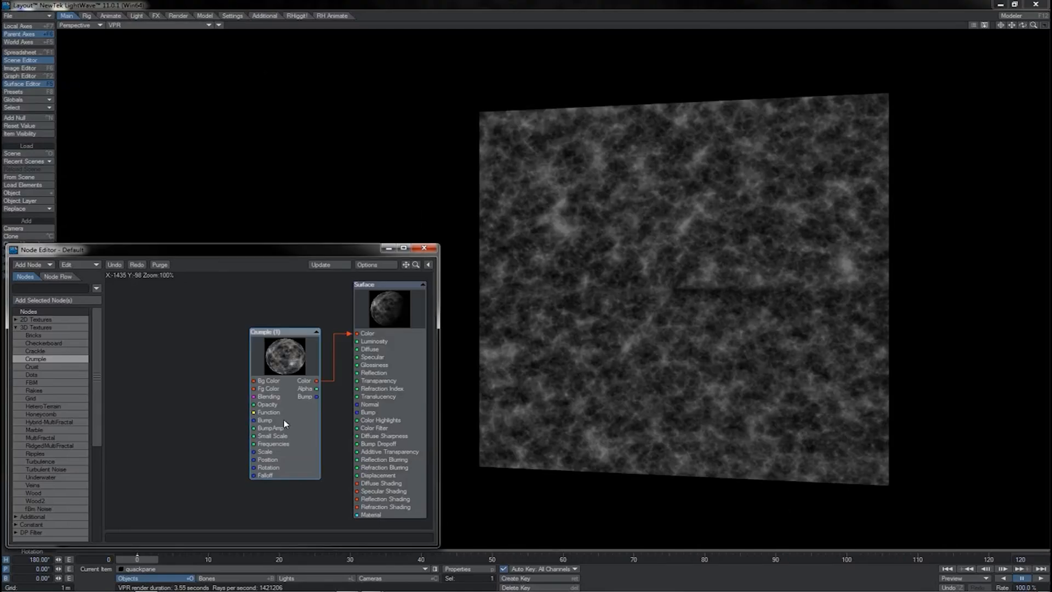
Step: Duplicate the Crumple node and connect the copy's Bump output to the original's Position input
key(ctrl+v)
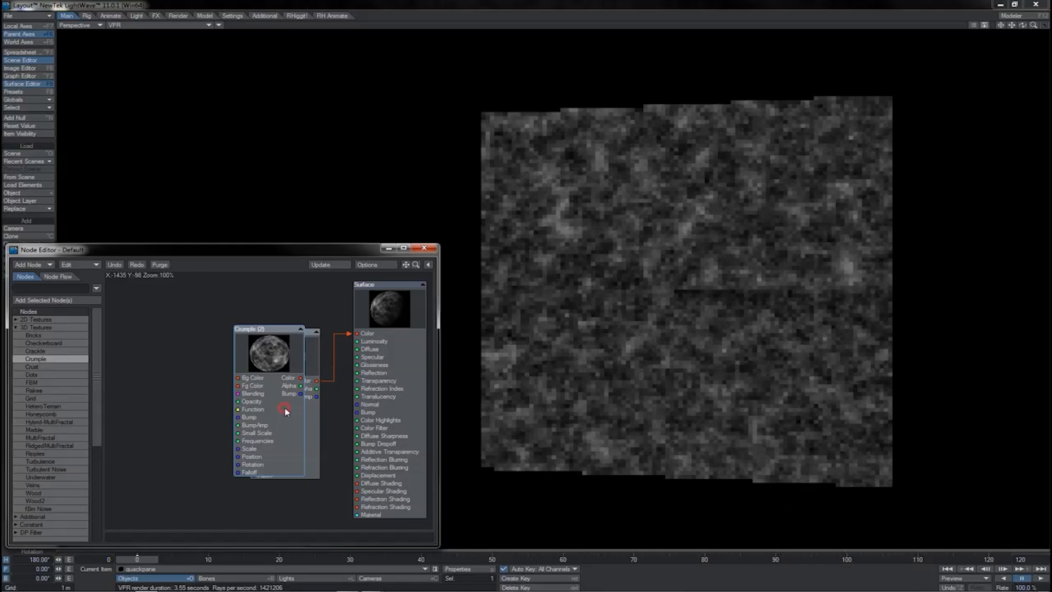
drag(284, 414, 255, 460)
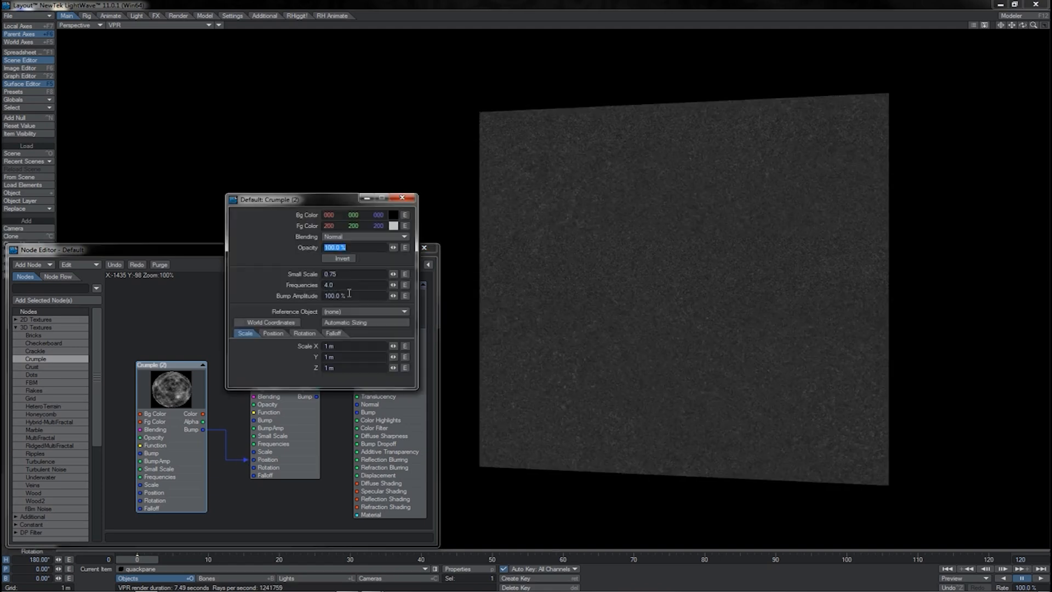
Step: Set the Bump Amplitude of the Crumple (2) node to 10.0 %
drag(349, 295, 319, 297)
text(100.0)
key(Tab)
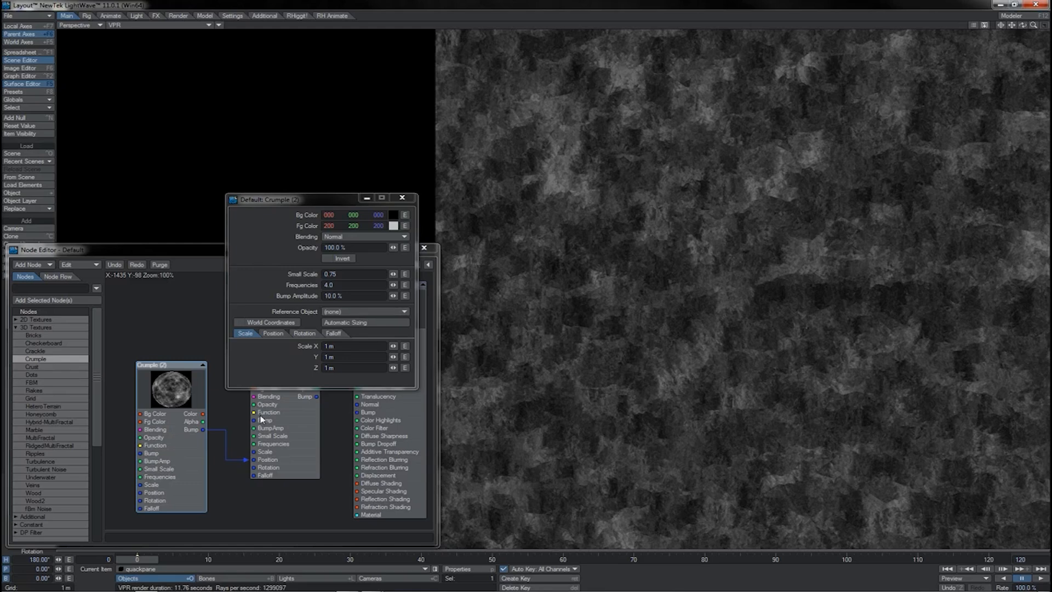
Step: Rearrange the Crumple (2) and Crumple (1) nodes so they sit further apart in the node network
drag(195, 470, 208, 470)
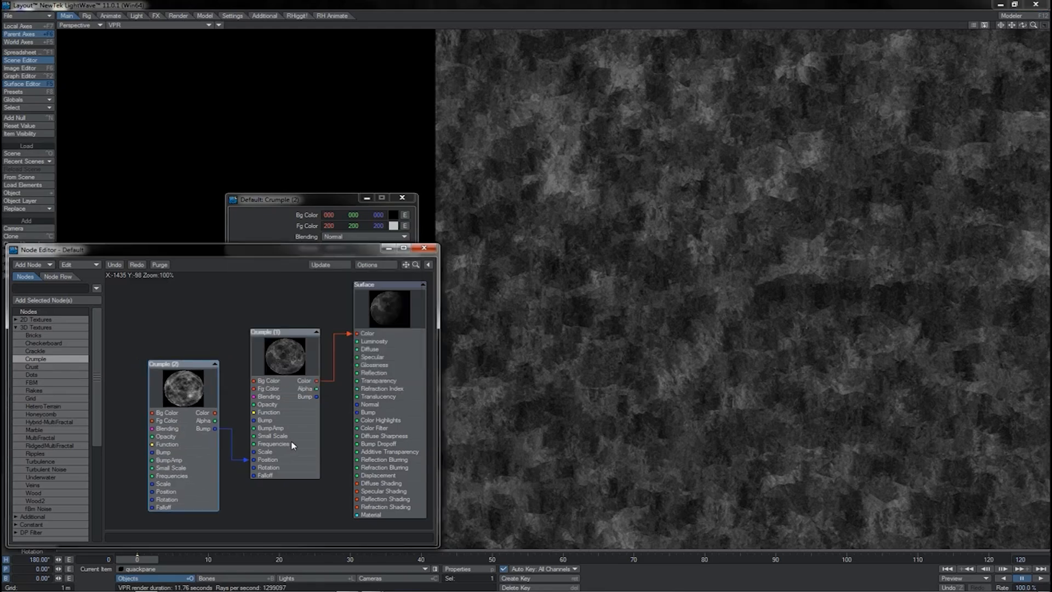
click(293, 445)
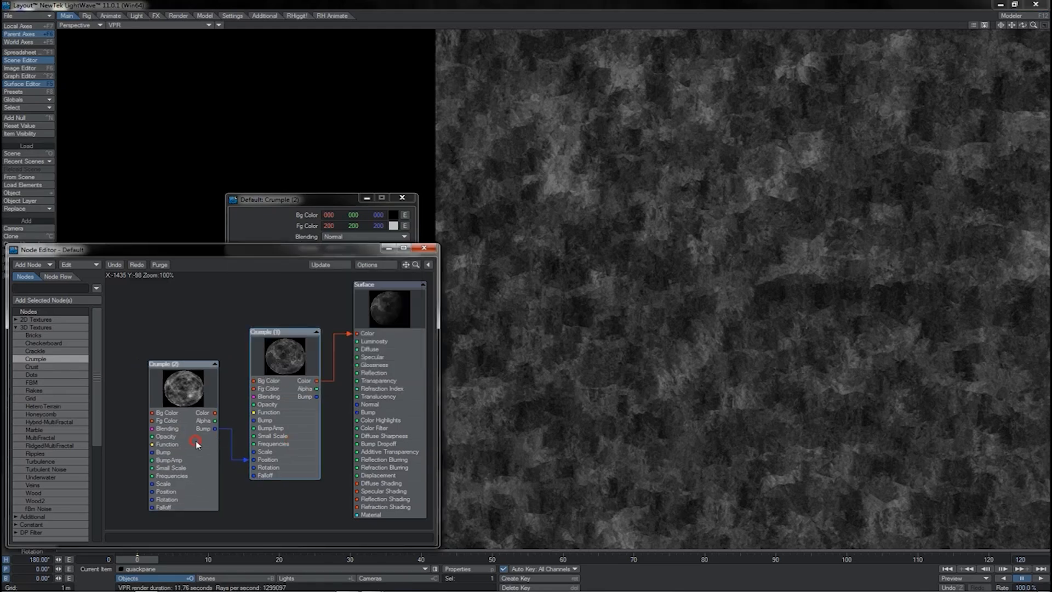
drag(196, 444, 194, 450)
click(329, 204)
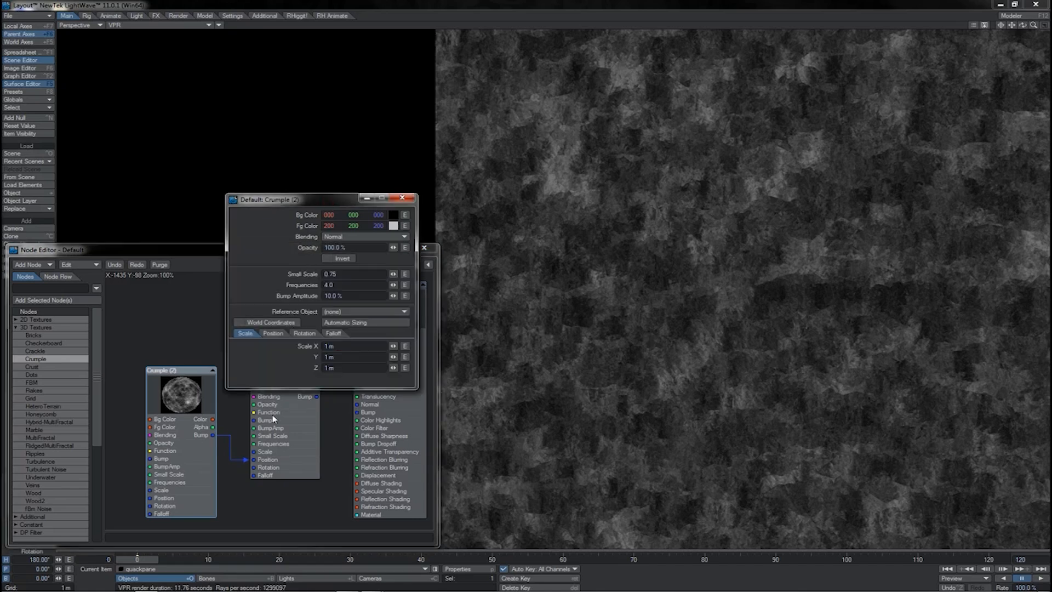
click(211, 430)
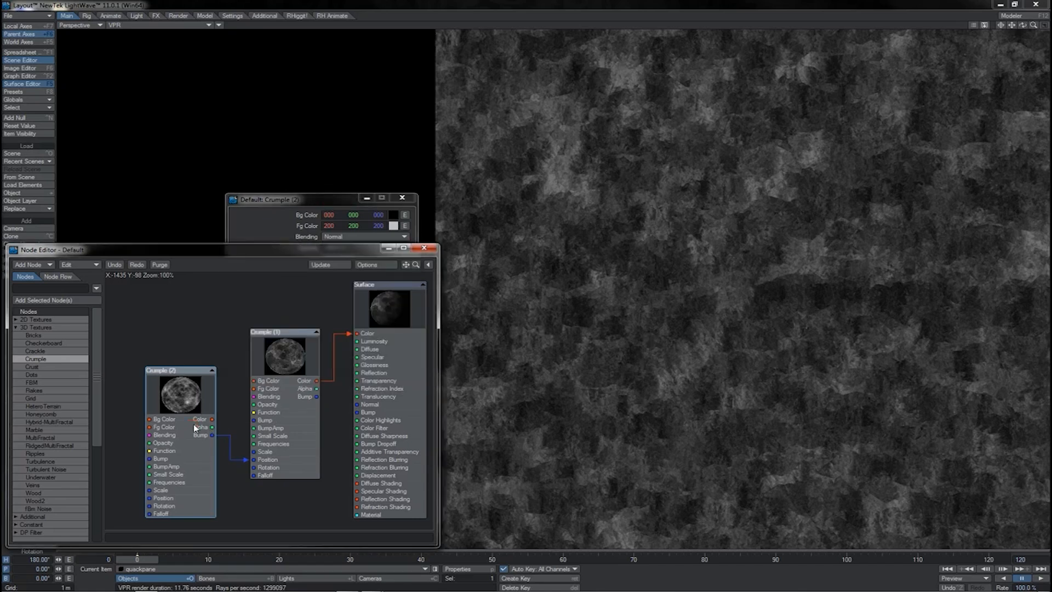
drag(188, 418, 173, 416)
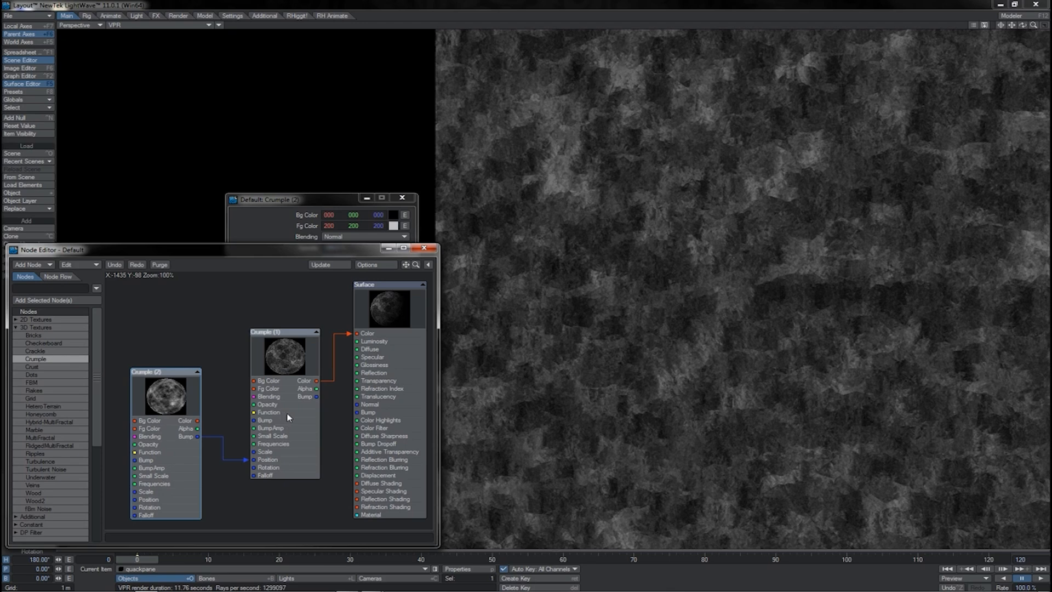
mouse_move(288, 417)
mouse_down()
mouse_move(272, 416)
mouse_move(282, 409)
mouse_up()
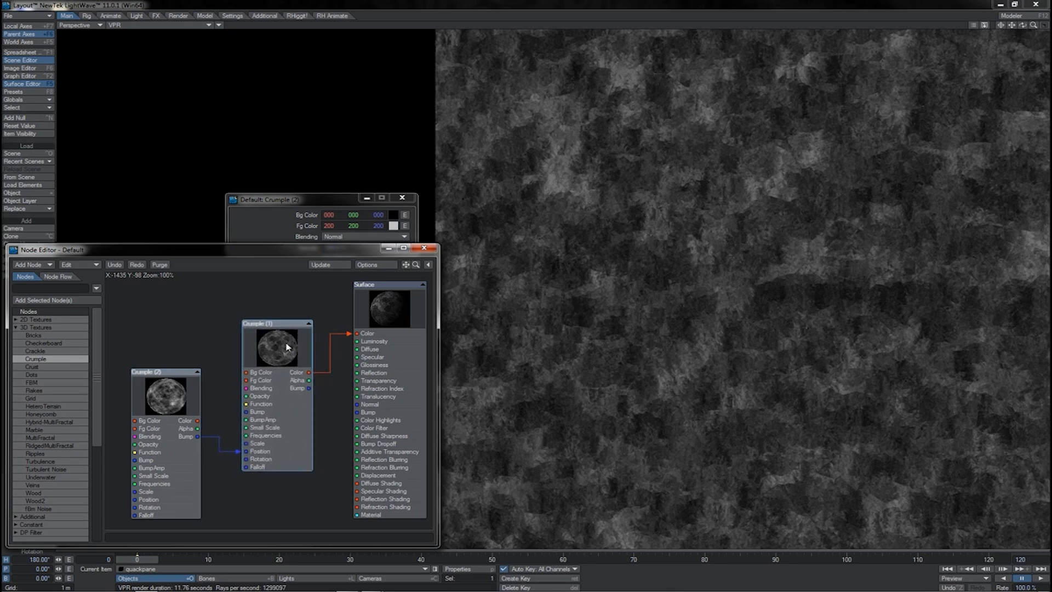
Step: Set the Small Scale of the Crumple (1) node to 0.1
double_click(287, 346)
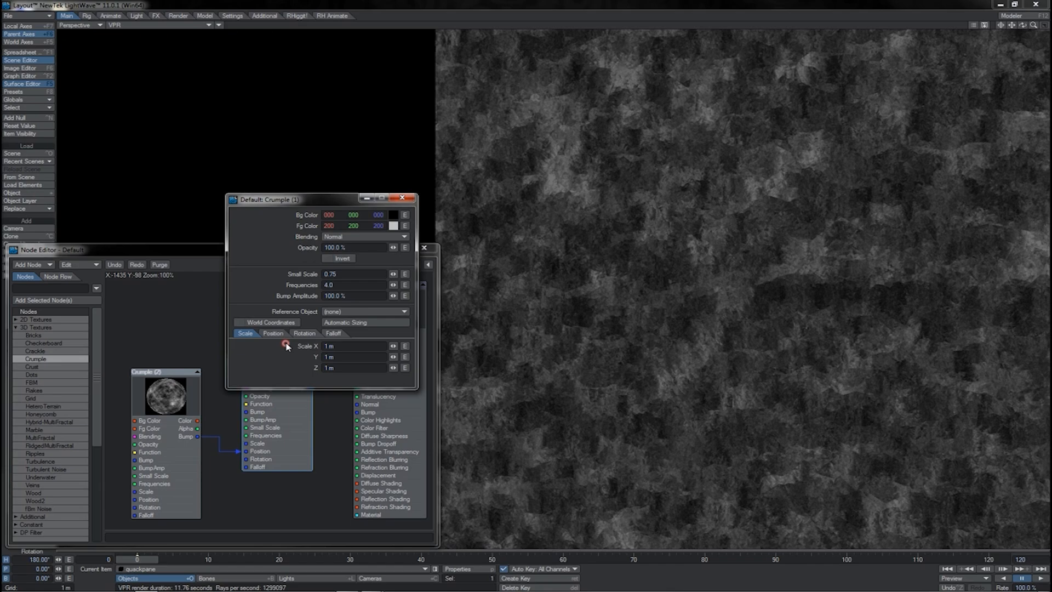
click(347, 274)
text(0.1)
key(Tab)
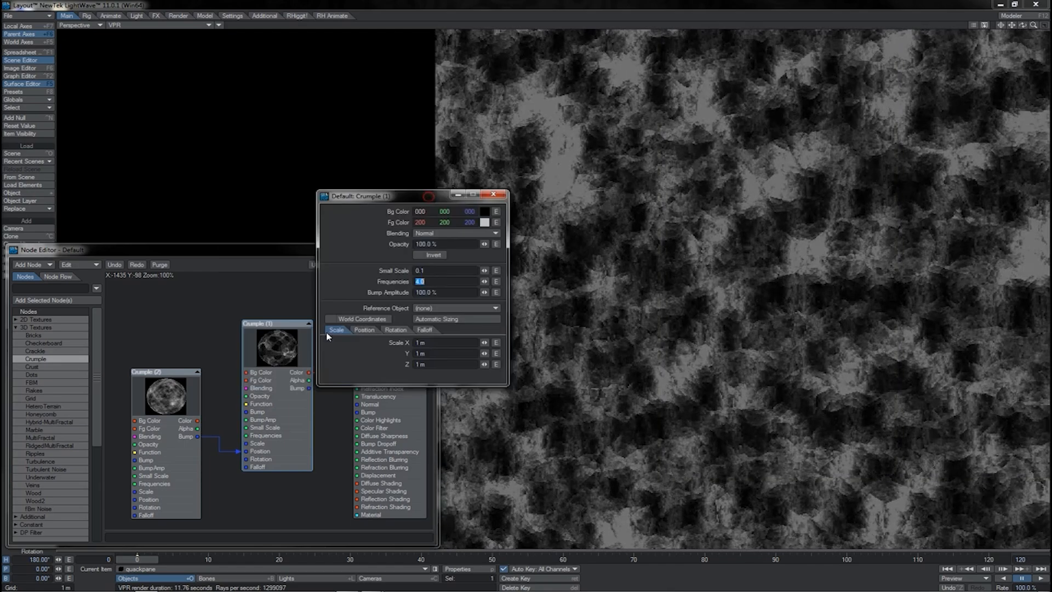
Step: Set the Bump Amplitude of the Crumple (2) node to 30 %
click(238, 453)
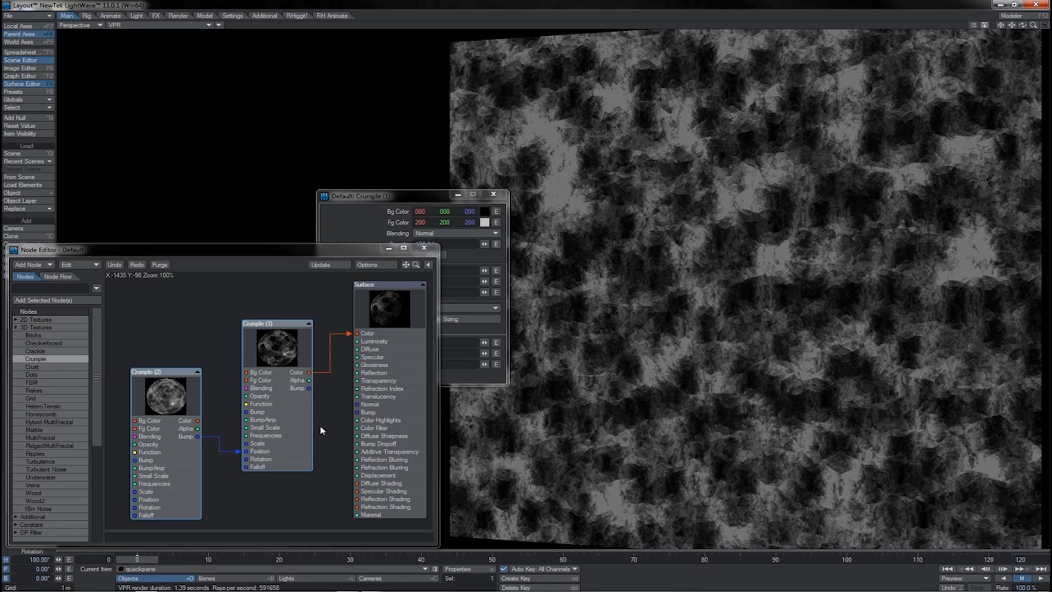
double_click(191, 399)
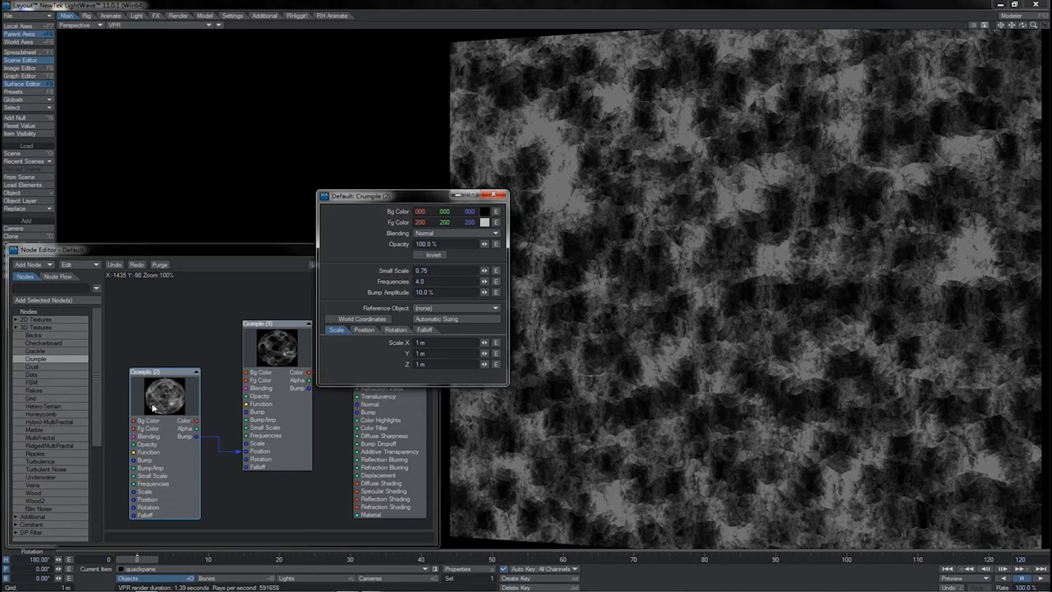
click(425, 292)
text(30)
key(Tab)
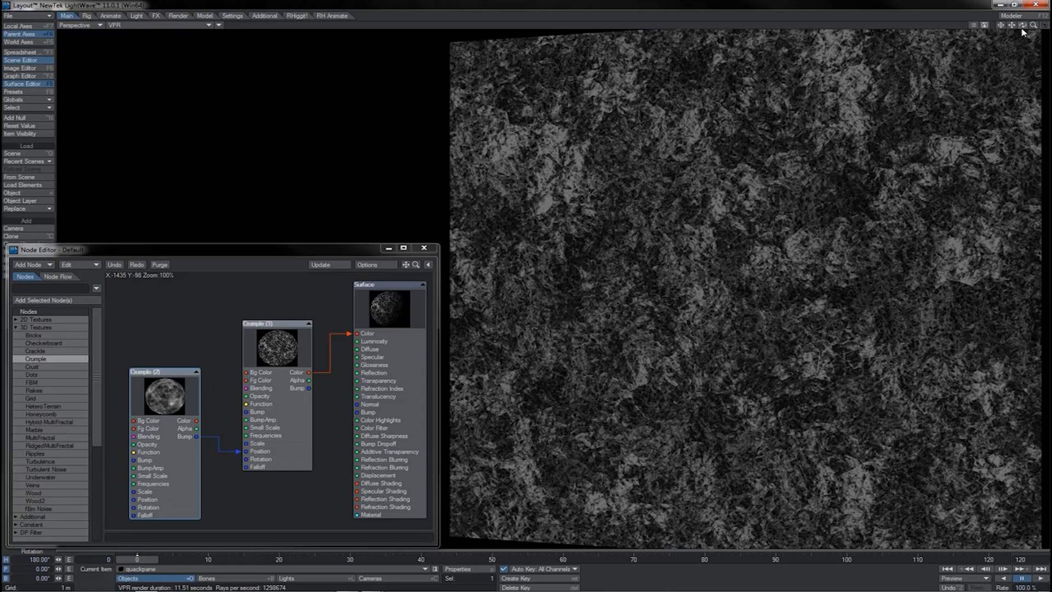
Step: Invert the texture of the Crumple (1) node and close its settings
click(1022, 27)
drag(1023, 25, 1047, 26)
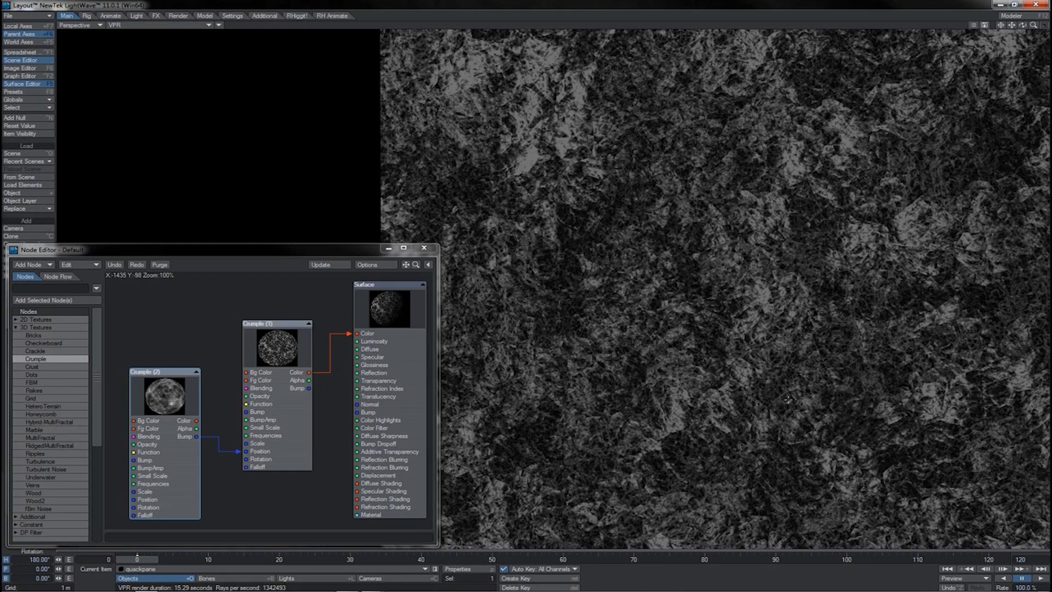
double_click(277, 346)
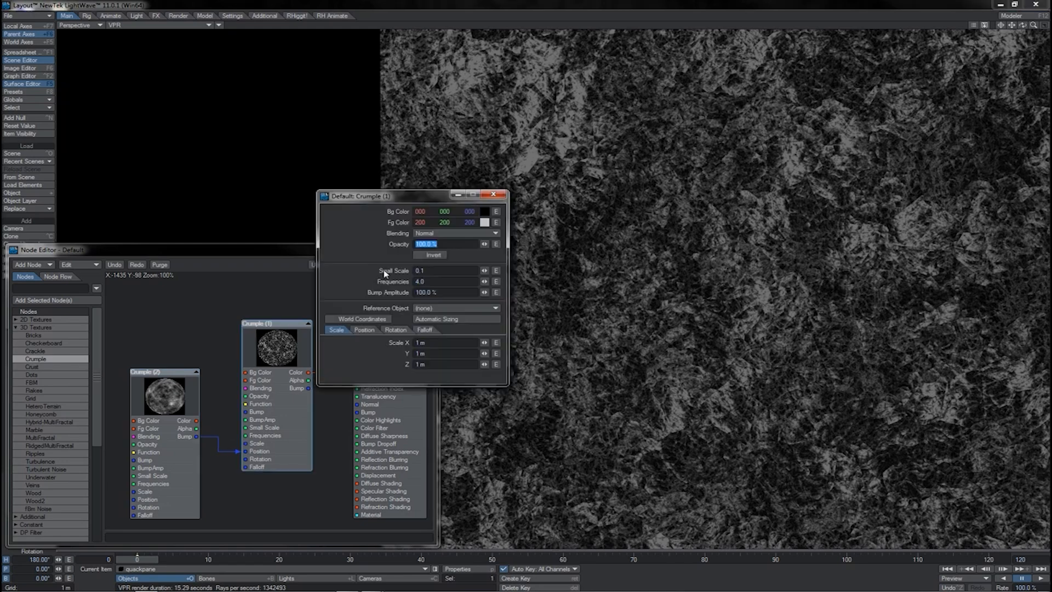
click(419, 255)
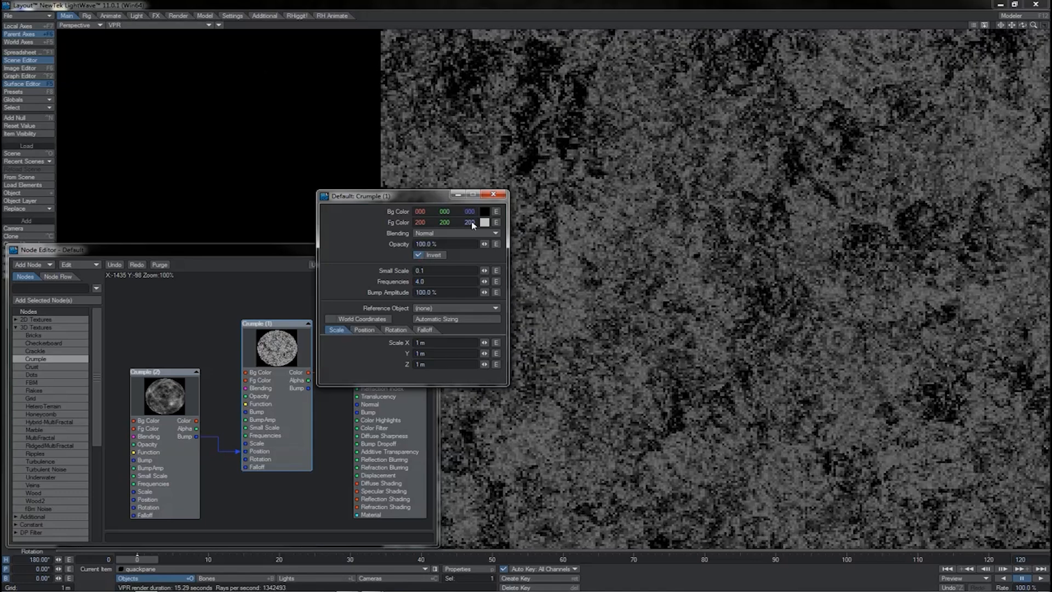
click(496, 197)
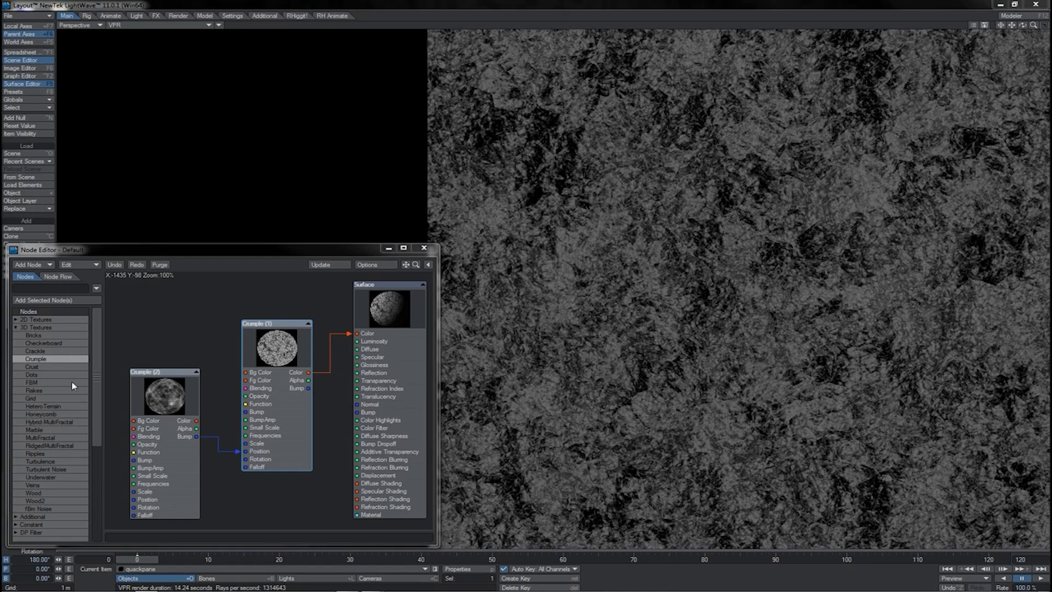
Step: Add a Marble 3D texture node and connect its Alpha output to the Crumple (1) node's Position input
double_click(52, 430)
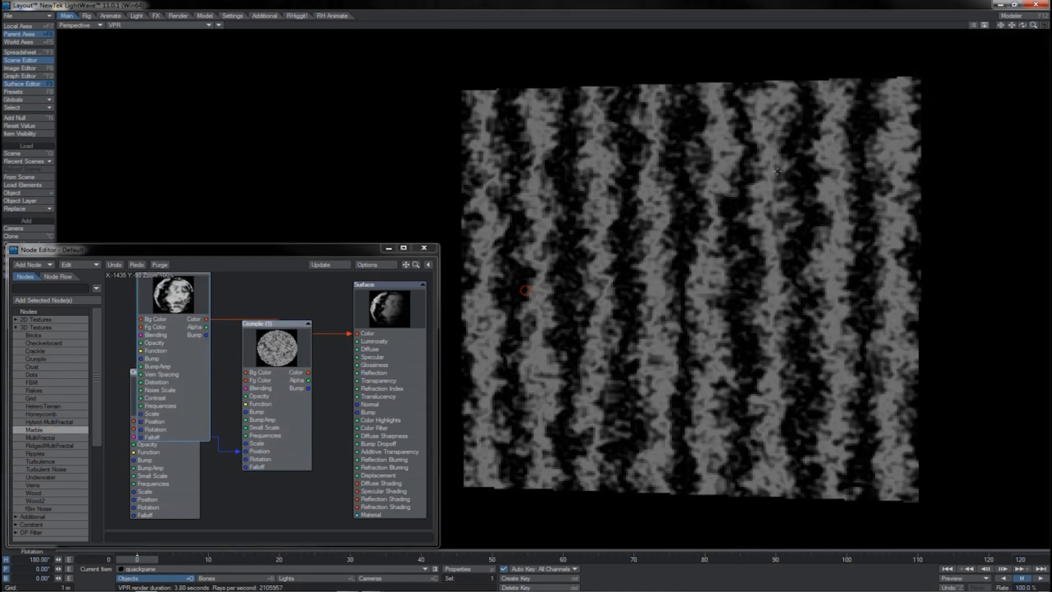
drag(207, 327, 245, 452)
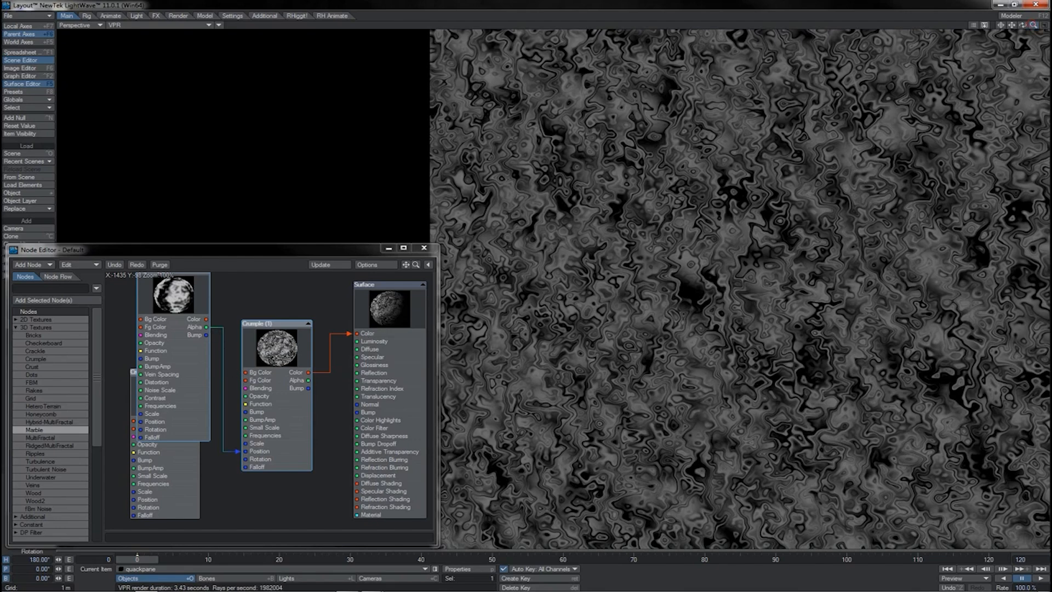
drag(1033, 25, 1050, 25)
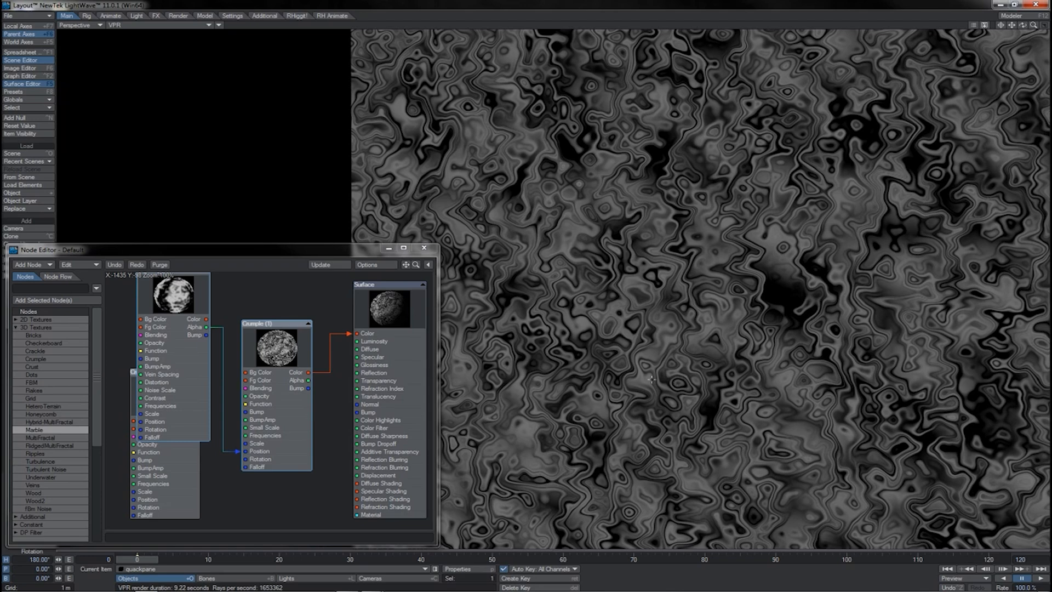
Step: Connect the Marble node's Bump output to the Crumple (1) Position input instead and set the Marble Bump Amplitude to 10 %
drag(206, 335, 245, 451)
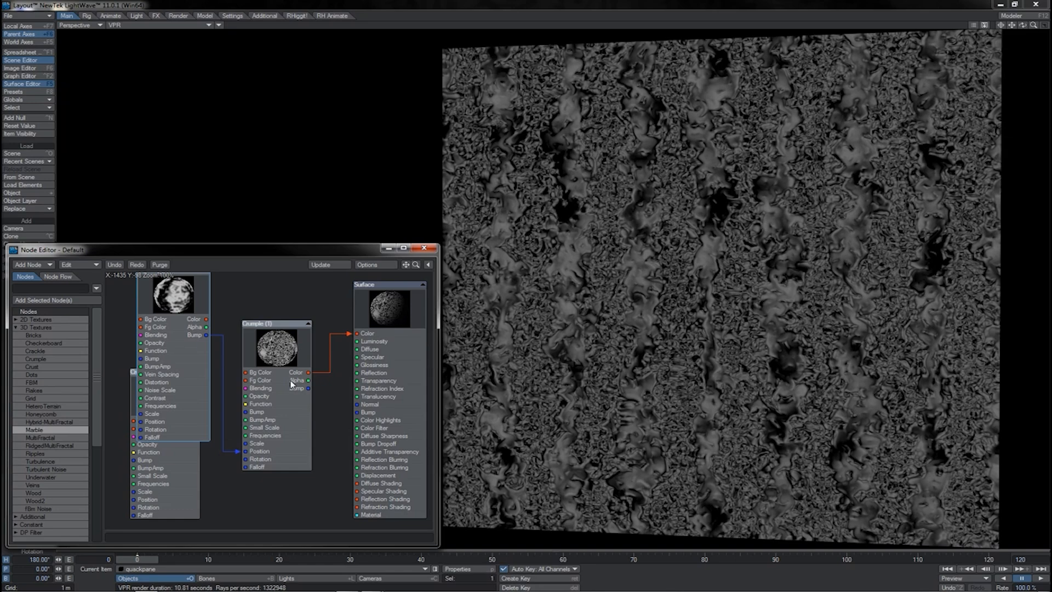
drag(202, 367, 211, 377)
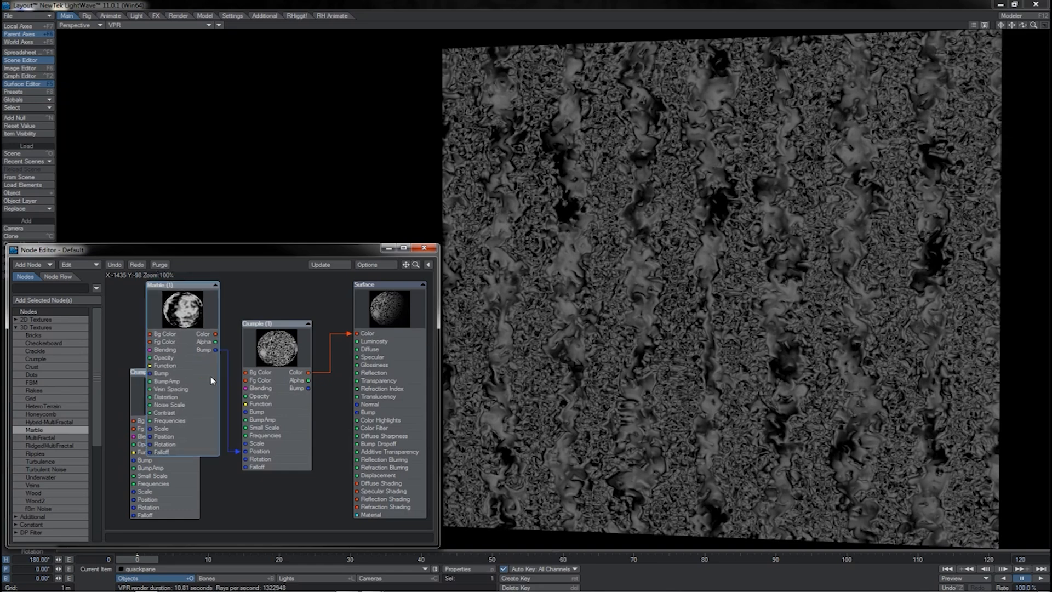
double_click(188, 316)
click(425, 335)
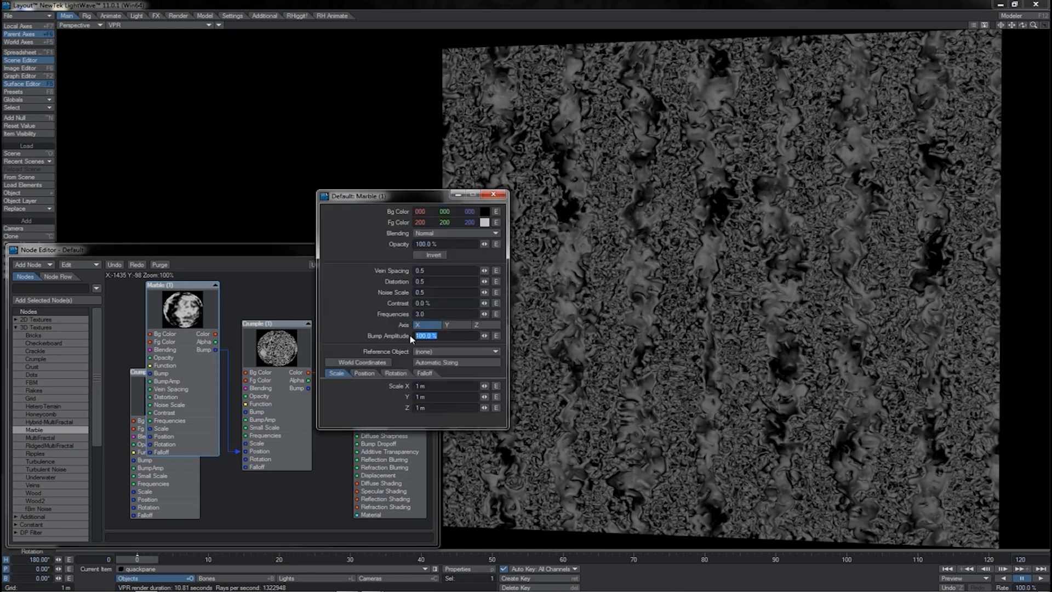
text(10)
key(Tab)
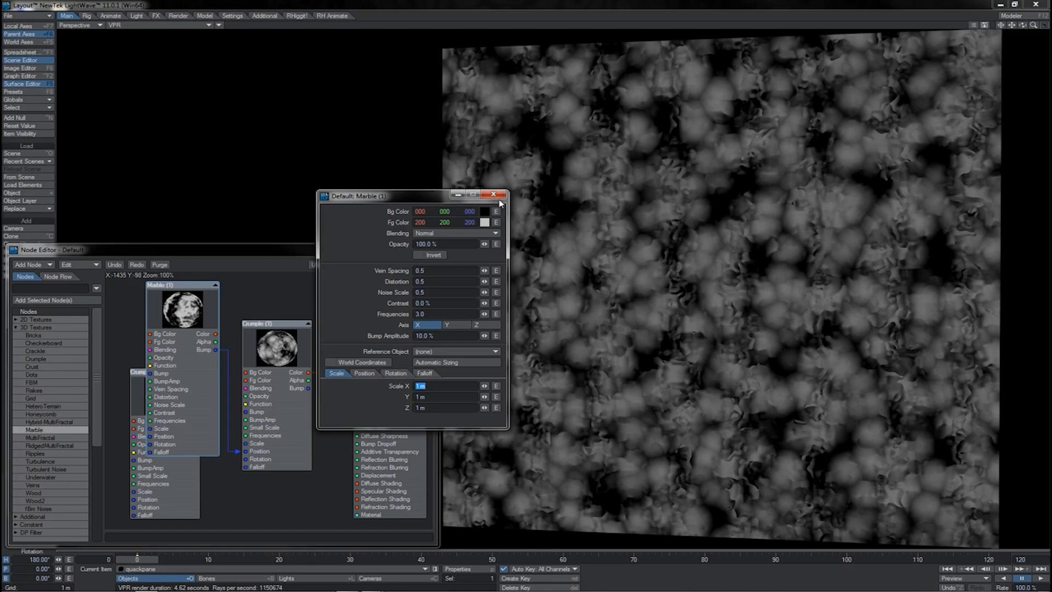
click(494, 194)
Step: Swap the node order so Marble's Color output feeds the Surface Color and Crumple (1)'s Bump output feeds Marble's Position
drag(216, 334, 363, 337)
drag(208, 328, 307, 337)
drag(311, 416, 326, 412)
drag(252, 398, 166, 364)
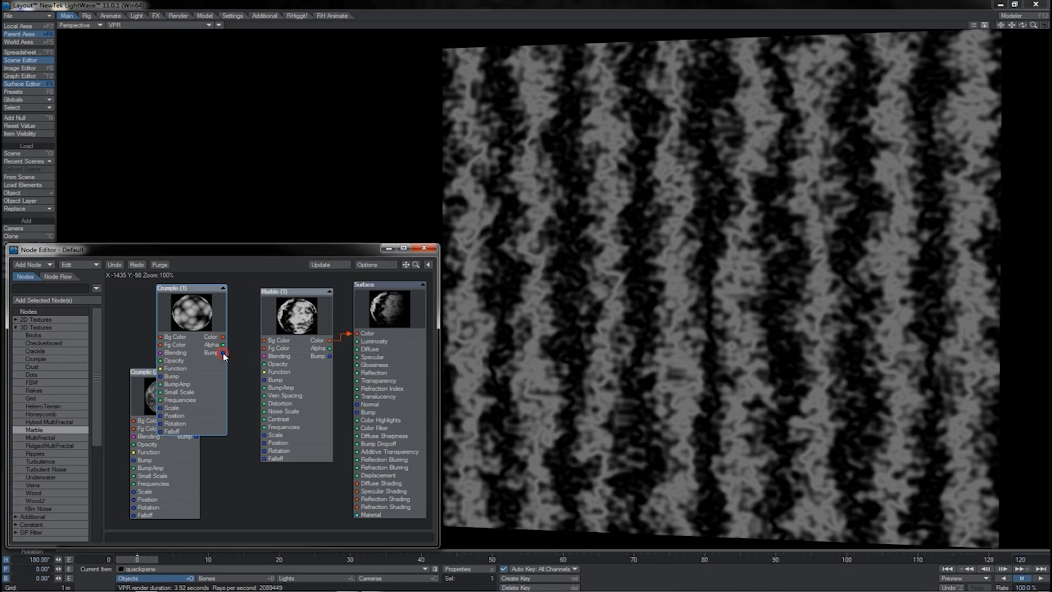
drag(223, 353, 264, 443)
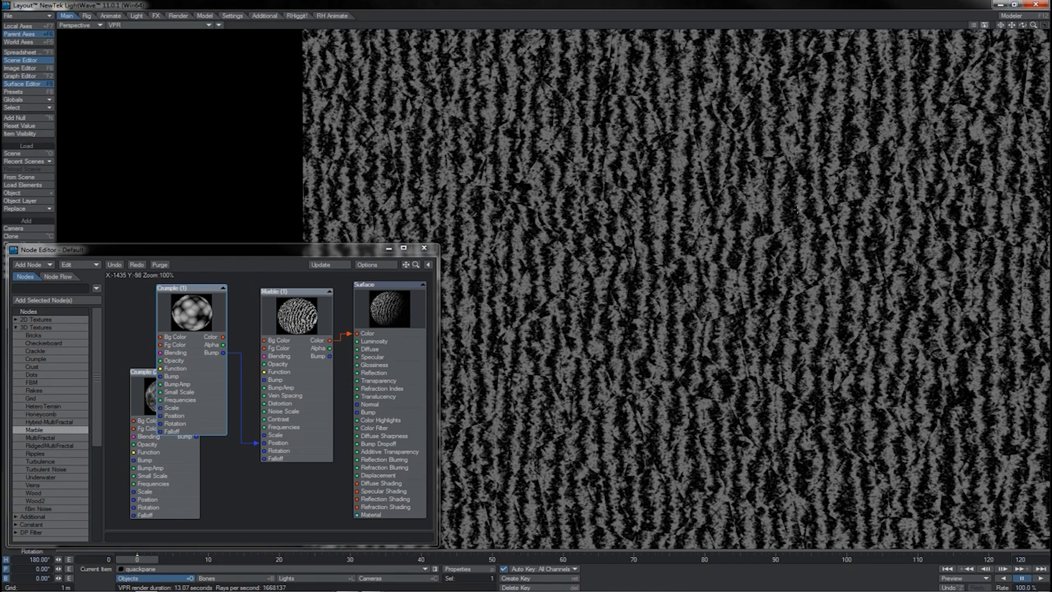
Step: Try several Bump Amplitudes on the Crumple (1) node, including 1.0 %, and settle on 60.0 %
drag(1035, 25, 1033, 25)
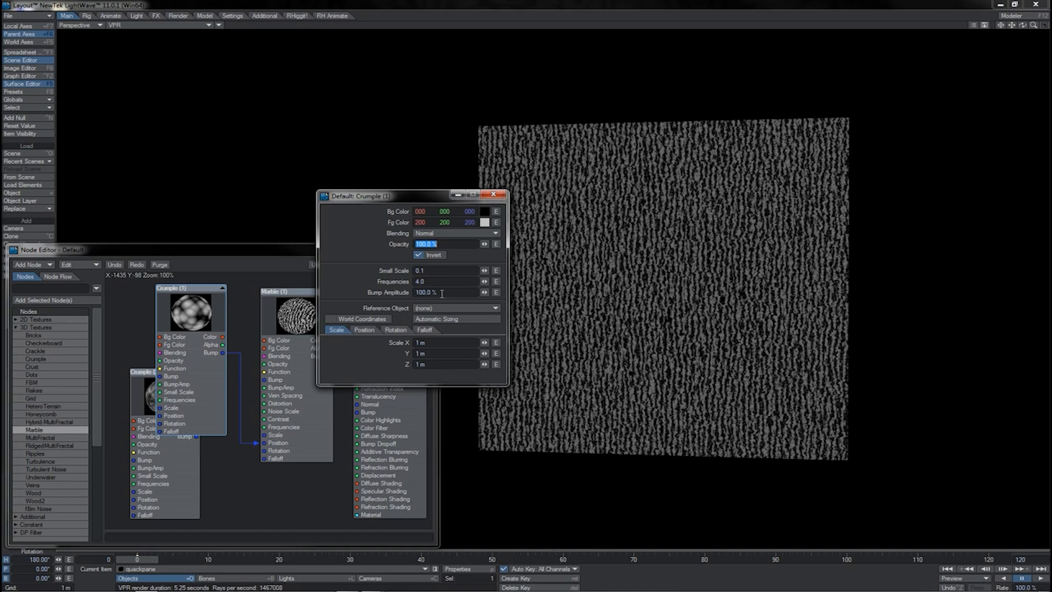
drag(441, 293, 396, 292)
text(30)
key(Return)
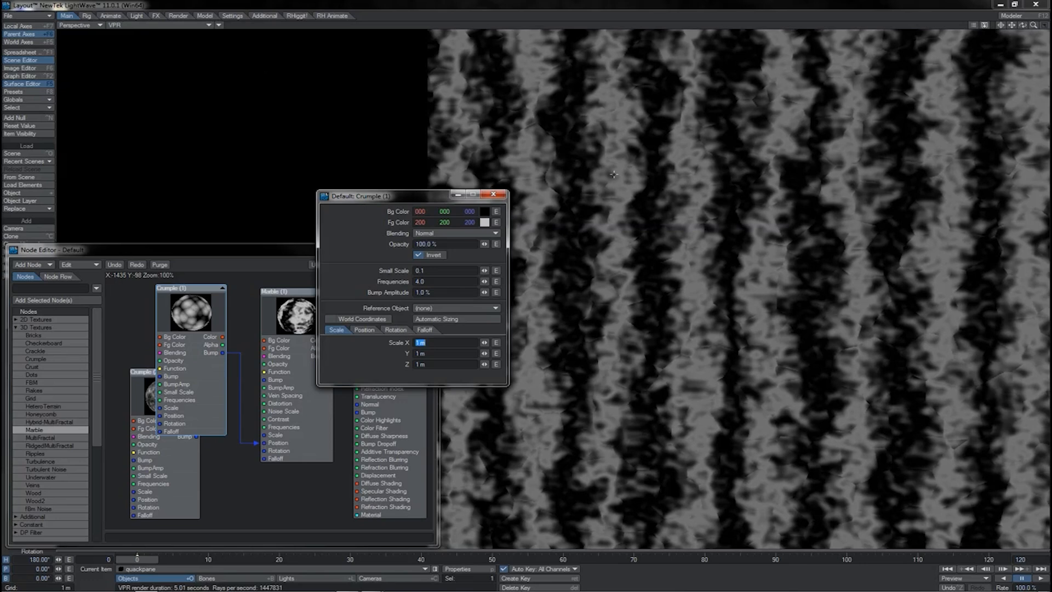
click(423, 292)
text(5)
key(Tab)
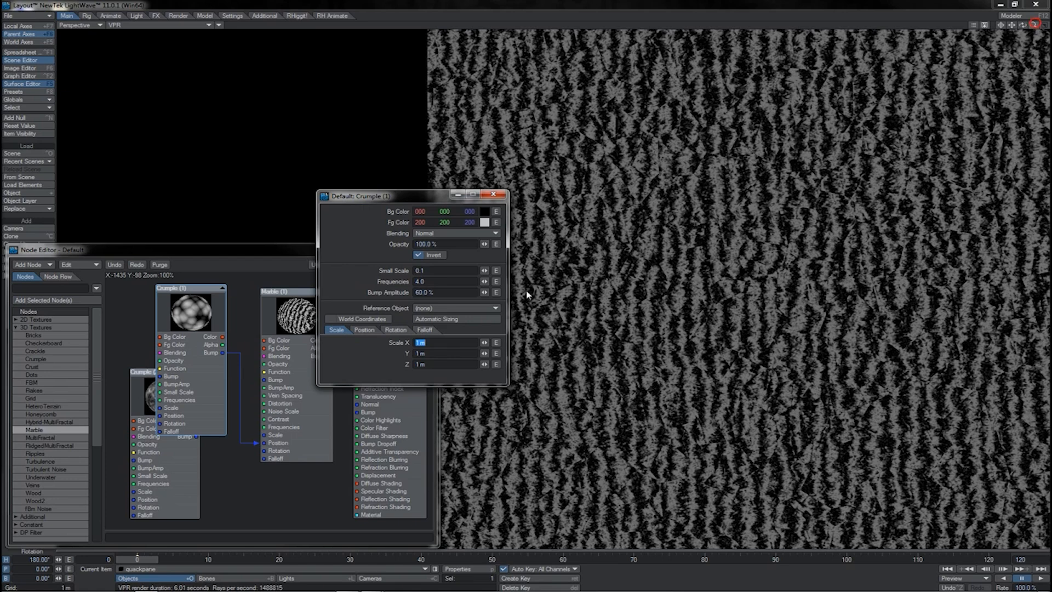
click(1034, 25)
mouse_move(1033, 26)
mouse_down()
mouse_move(1008, 25)
mouse_move(1031, 25)
mouse_up()
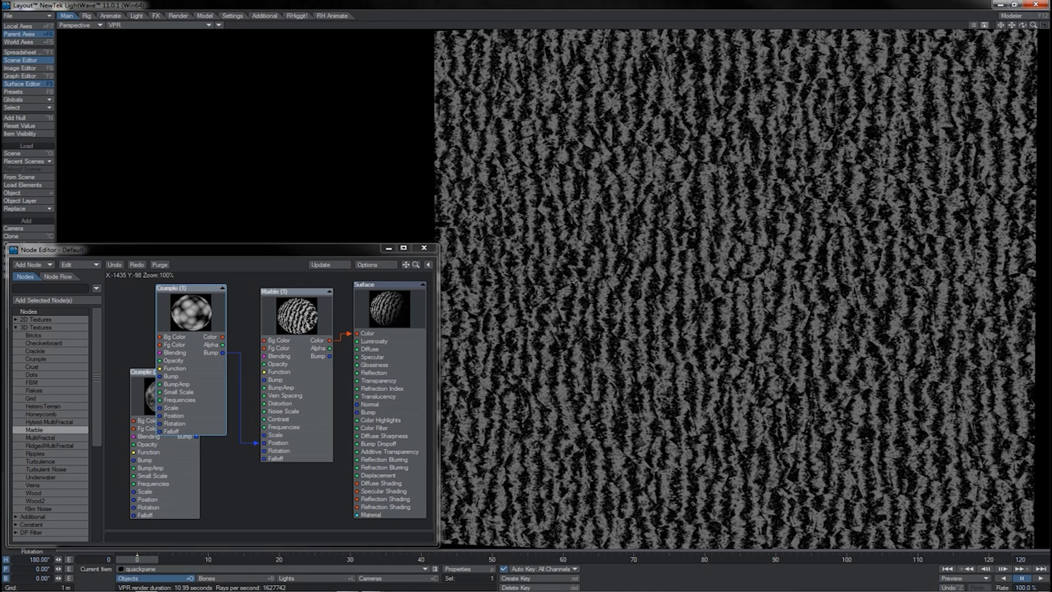
Step: Move the Marble node closer to the Crumple (1) node and disconnect its Position input
drag(313, 384, 304, 390)
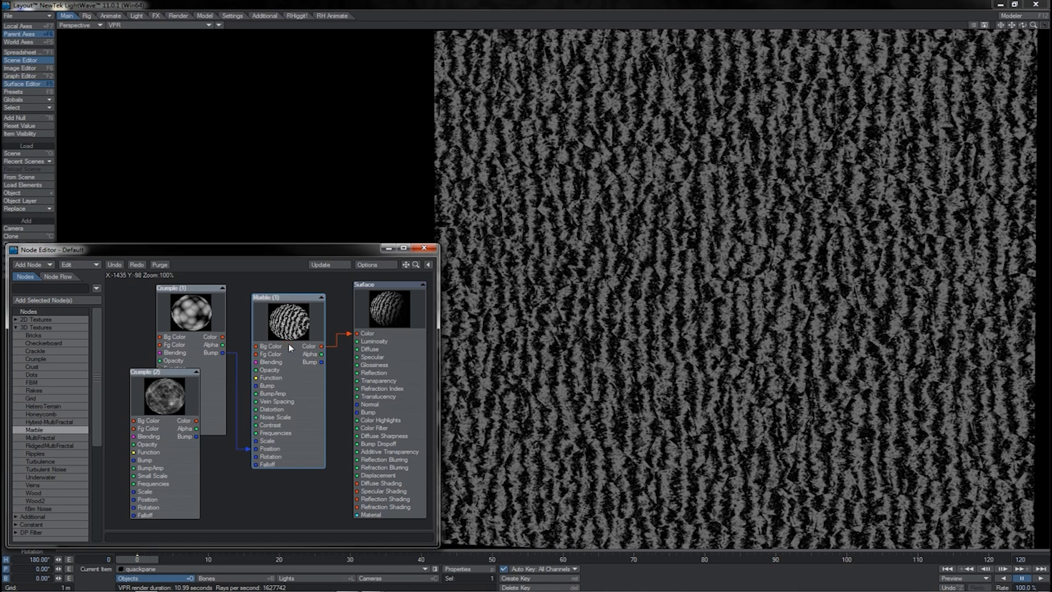
mouse_move(289, 344)
mouse_down()
mouse_move(289, 360)
mouse_move(287, 346)
mouse_up()
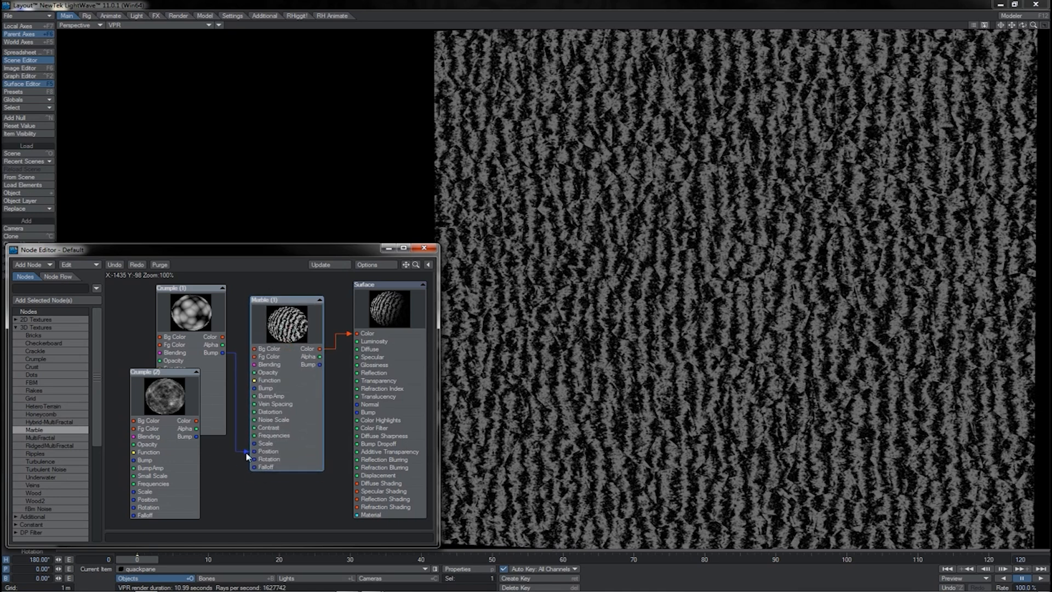
drag(247, 456, 246, 456)
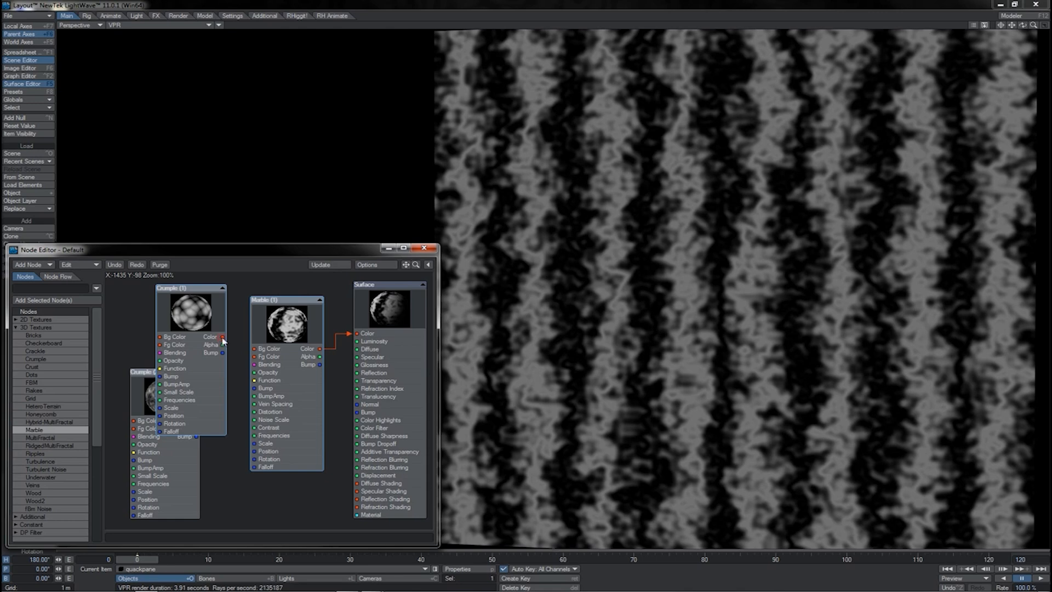
Step: Connect the Crumple (1) Color output directly to the Surface Color input to preview it, and undo that connection
drag(223, 337, 254, 349)
drag(337, 334, 358, 335)
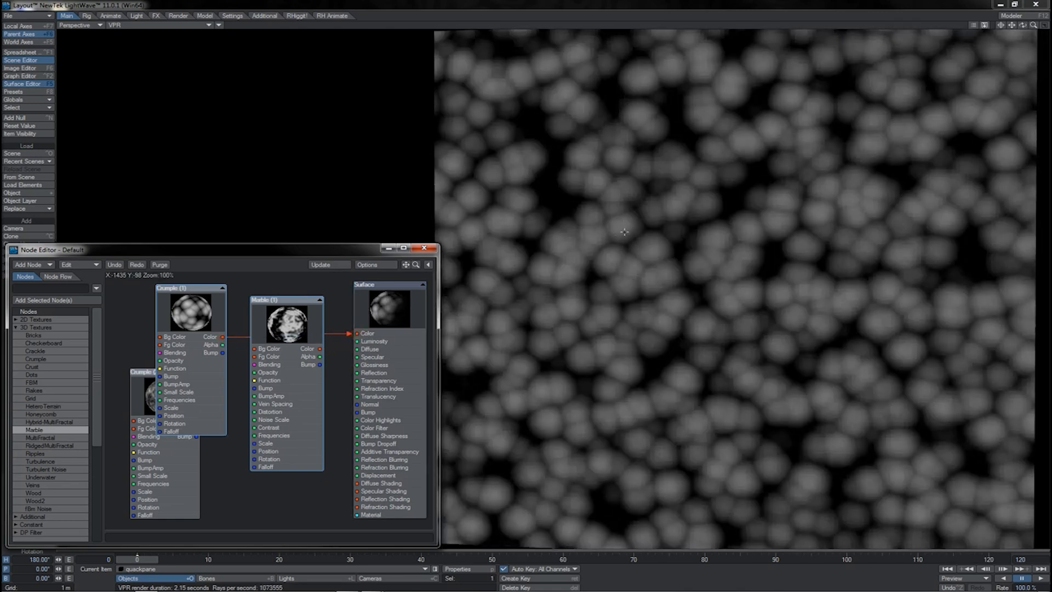
key(ctrl+z)
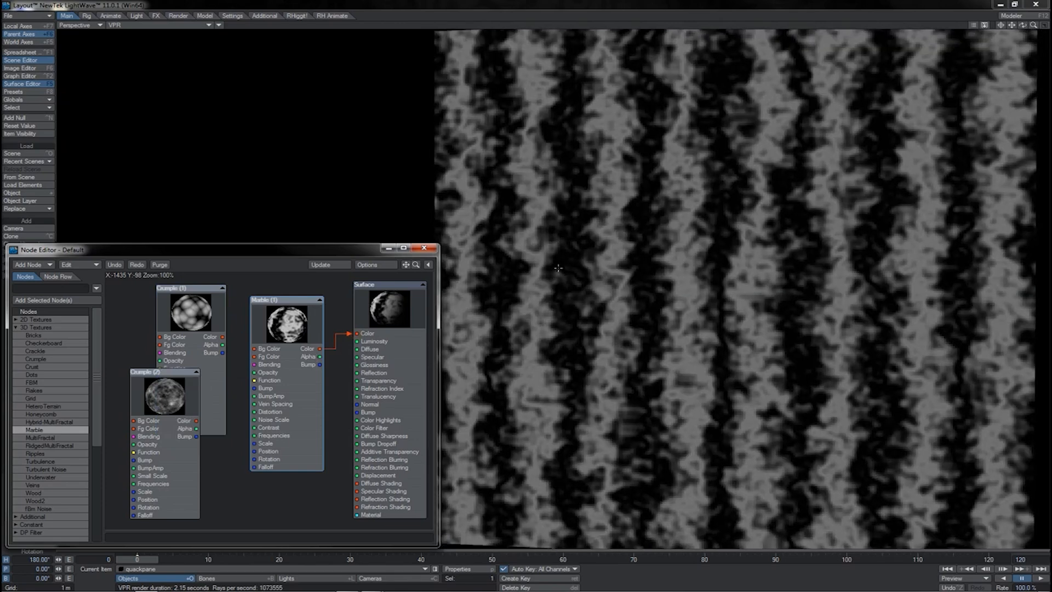
Step: Reconnect the Crumple (1) Bump output to Marble's Position input and set Crumple (1)'s X, Y and Z scale to 500 mm
drag(223, 352, 254, 451)
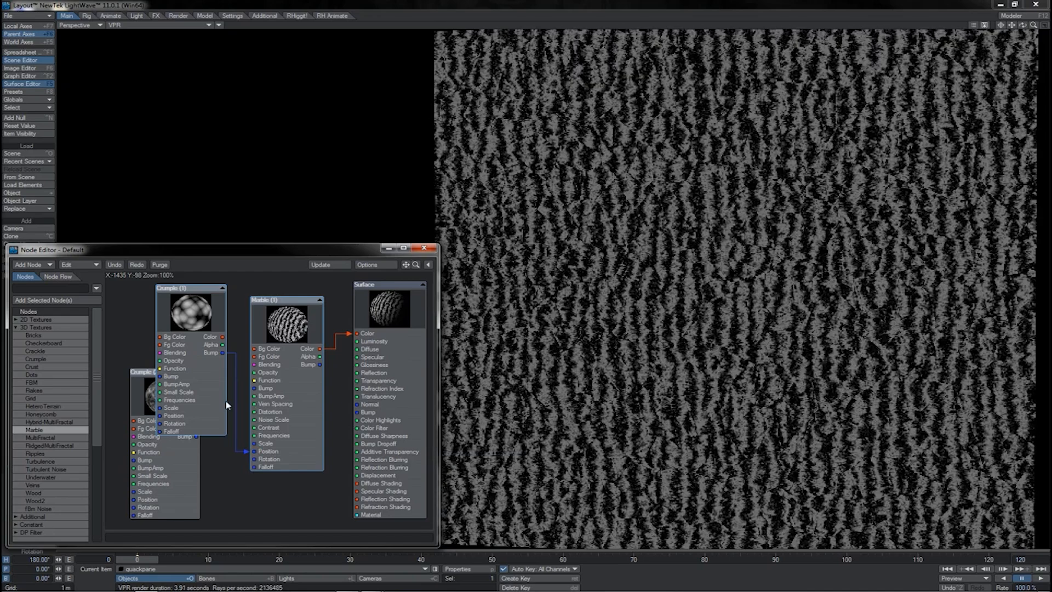
double_click(224, 405)
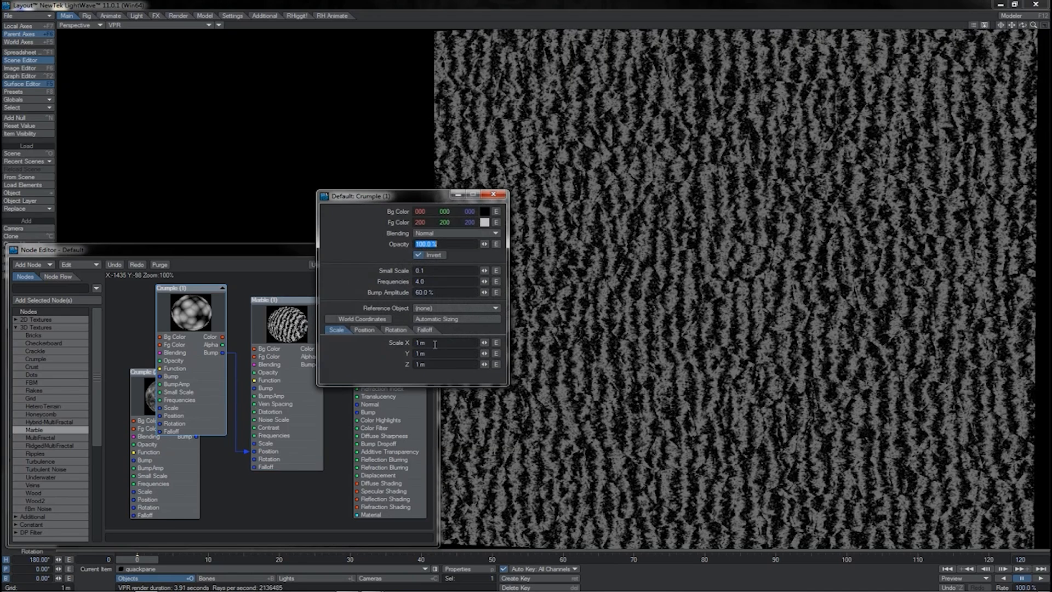
drag(435, 345, 402, 344)
text(2)
key(shift+Return)
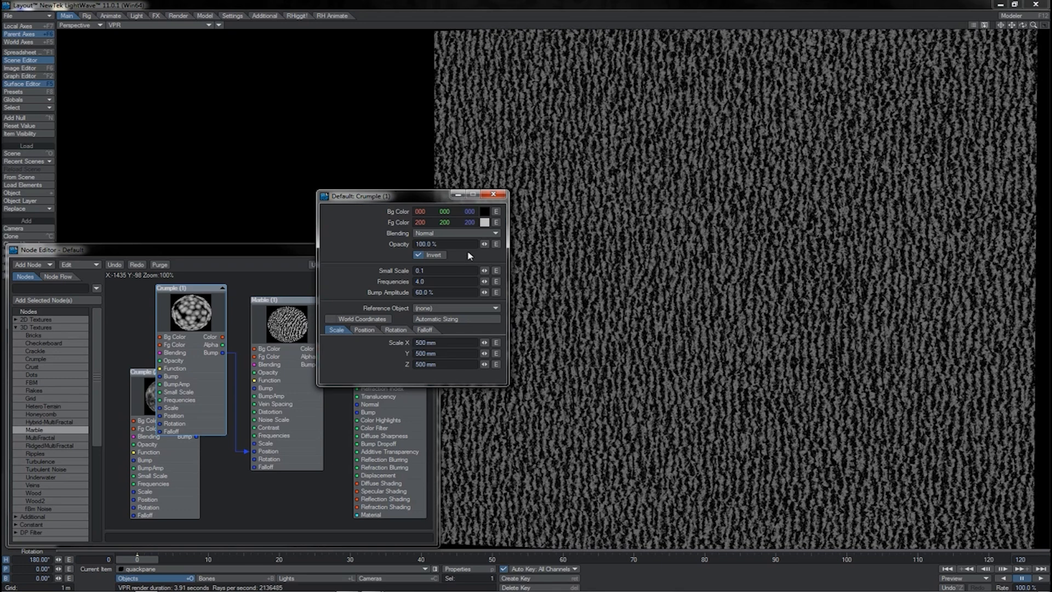
click(487, 198)
Step: Delete both Crumple nodes and the Marble node, leaving only the Surface node in the network
drag(221, 302, 267, 310)
click(269, 322)
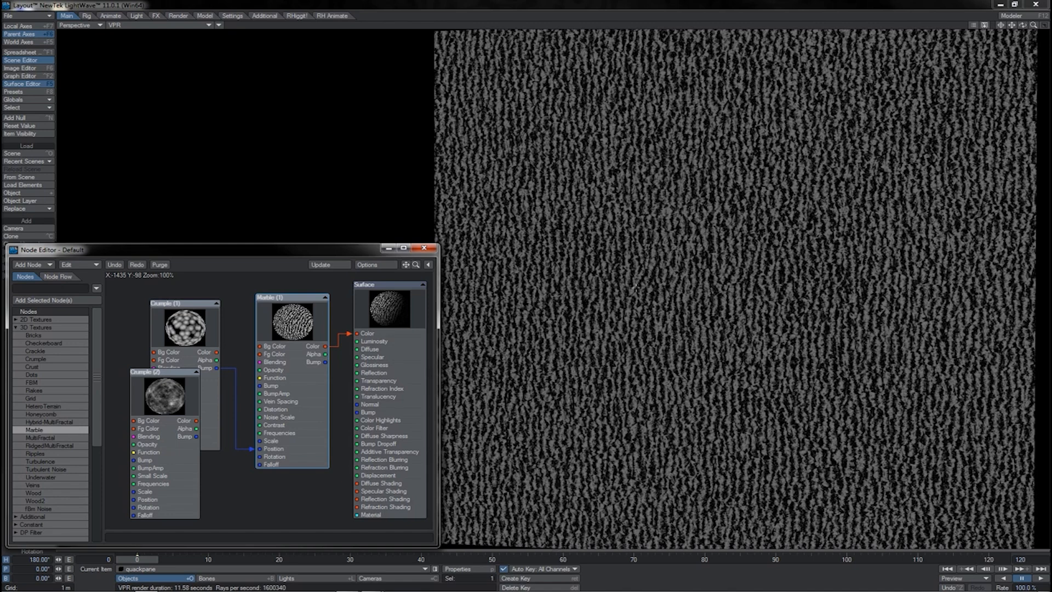
click(172, 435)
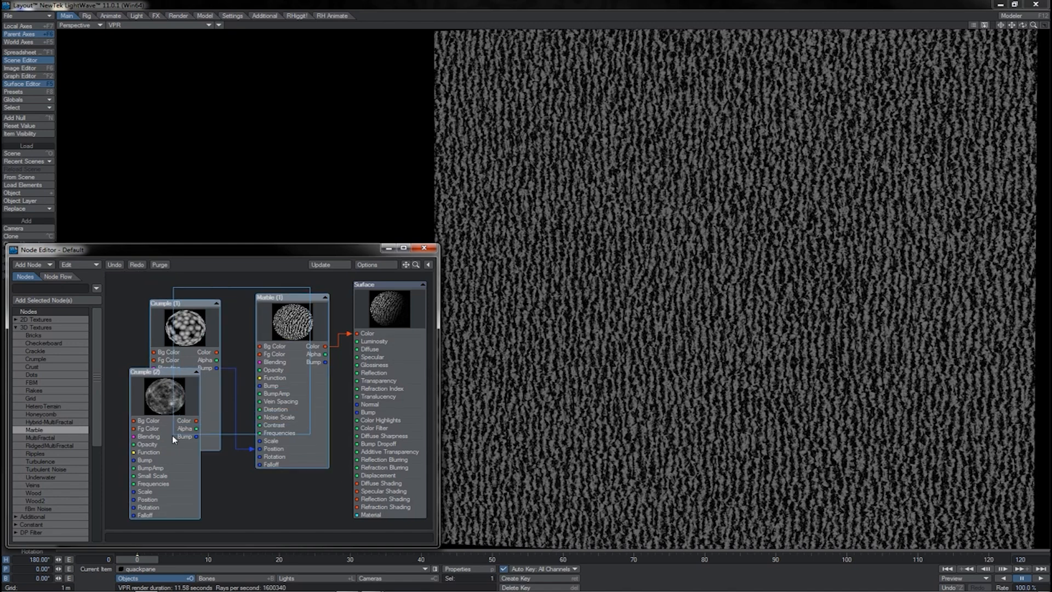
key(Delete)
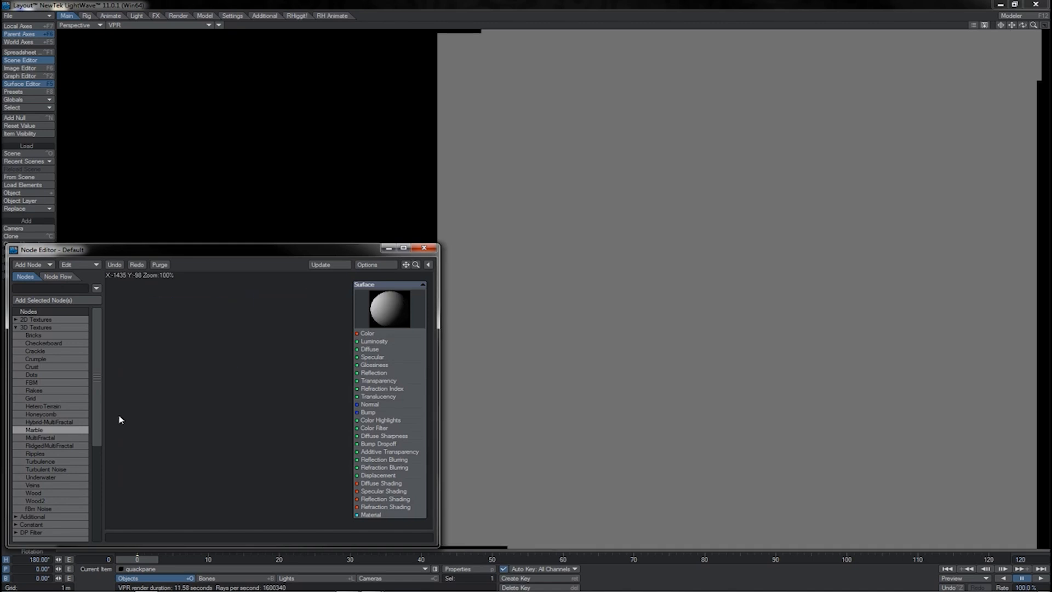
Step: Add a Turbulence node feeding the Surface Color input and place a duplicate of it alongside
drag(71, 461, 299, 413)
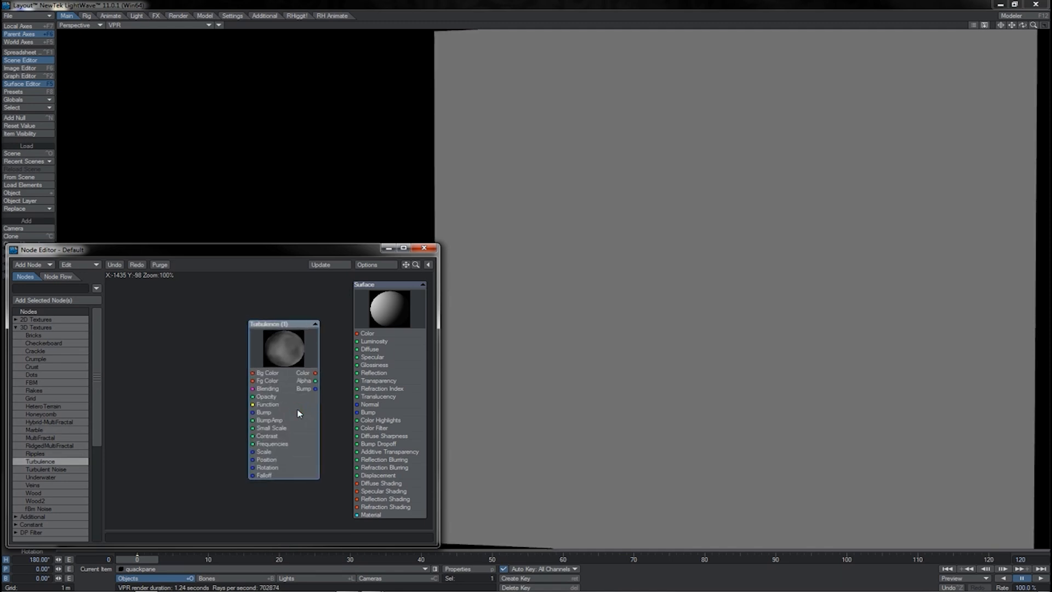
key(ctrl+v)
drag(283, 412, 199, 436)
drag(315, 373, 357, 335)
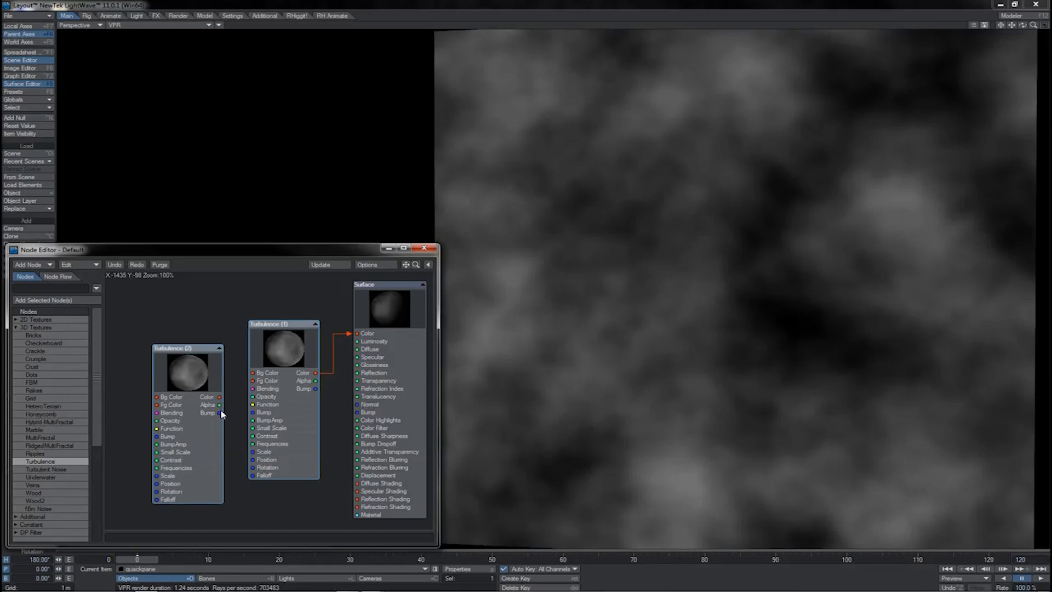
Step: Connect the Turbulence (2) Bump output to the Turbulence (1) Position input and invert the Turbulence (1) texture
drag(220, 413, 253, 459)
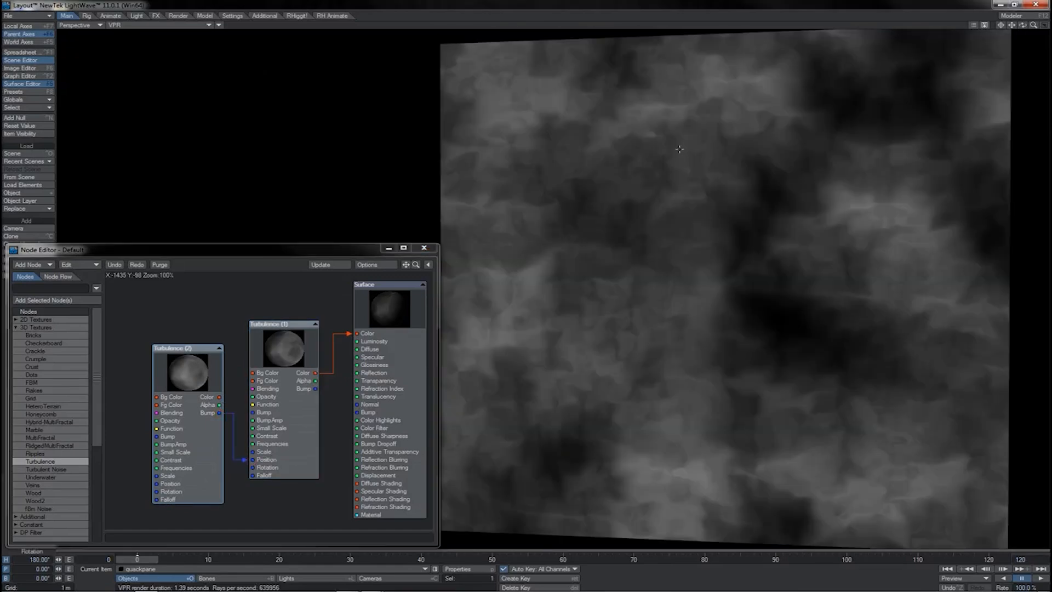
double_click(283, 345)
click(419, 256)
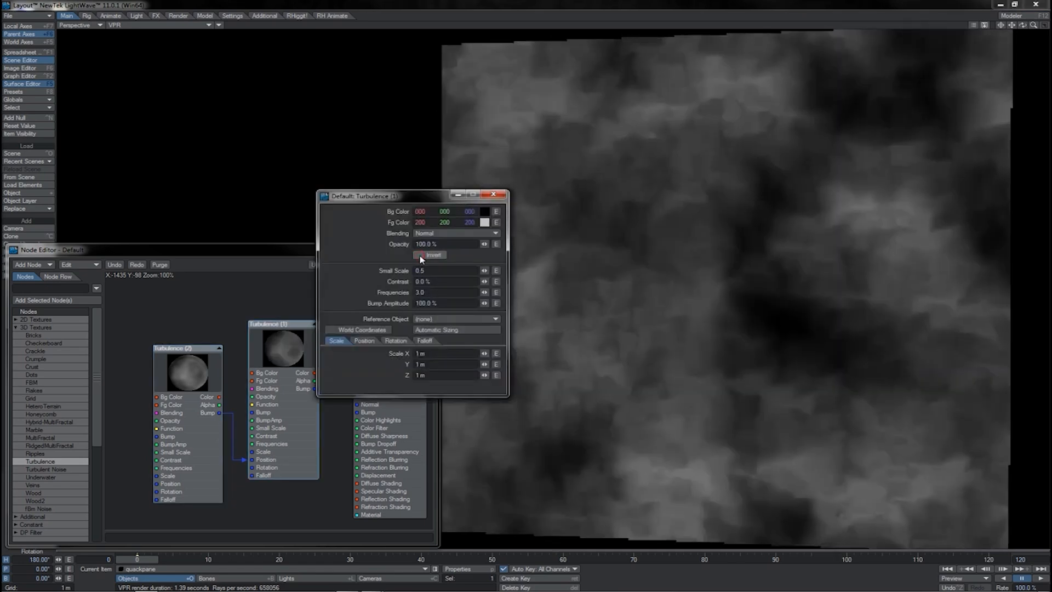
Step: Replace the Turbulence (2) node with a Marble node whose Bump output drives the Turbulence (1) Position input
click(494, 194)
click(217, 364)
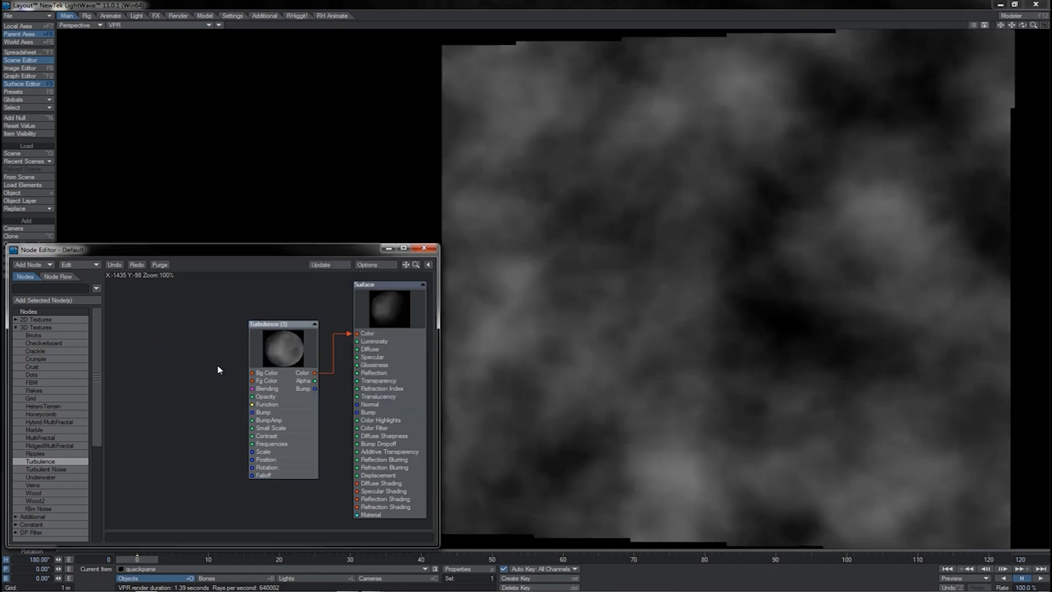
key(Delete)
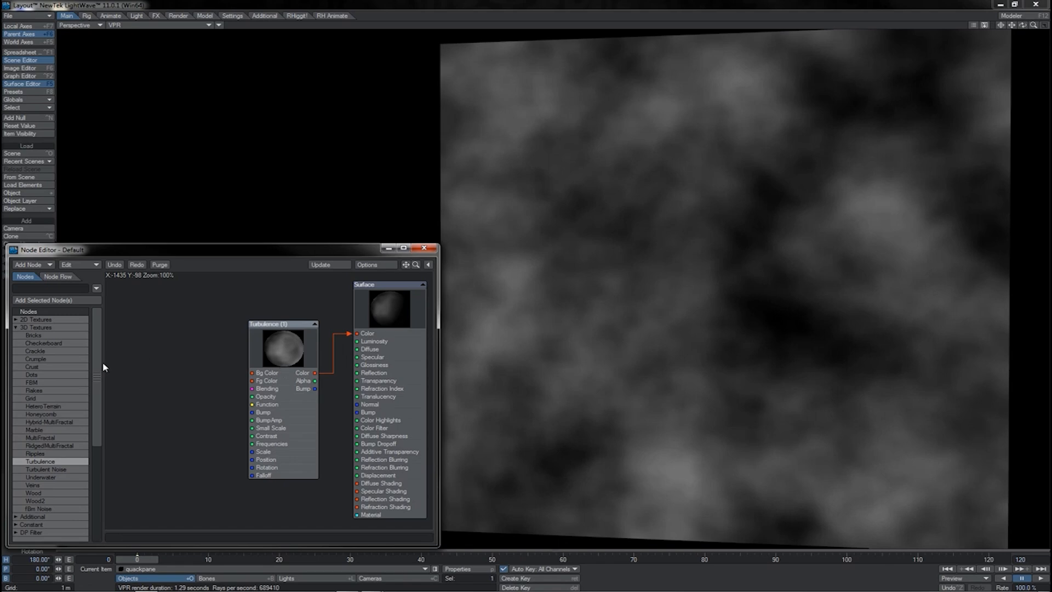
double_click(34, 430)
drag(212, 385, 252, 459)
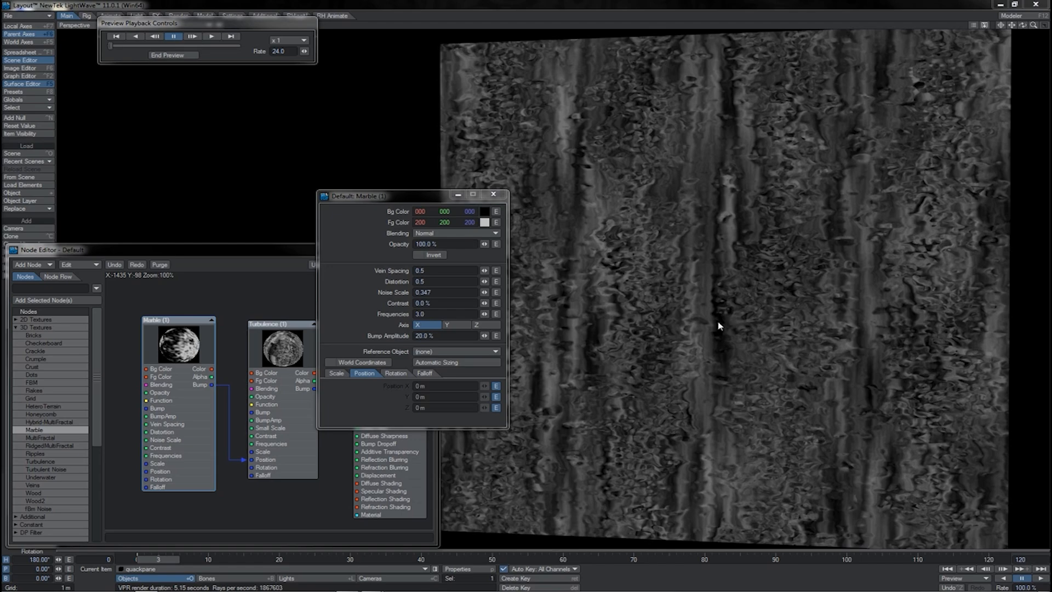
Step: Play the animated preview of the Marble-distorted Turbulence texture at a reduced playback speed
click(212, 37)
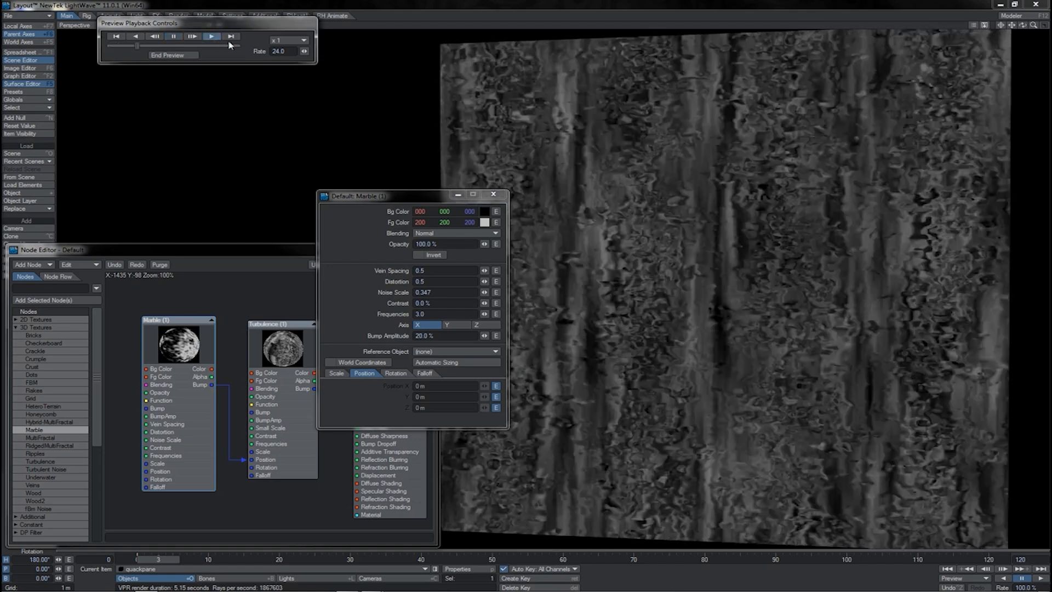
click(278, 41)
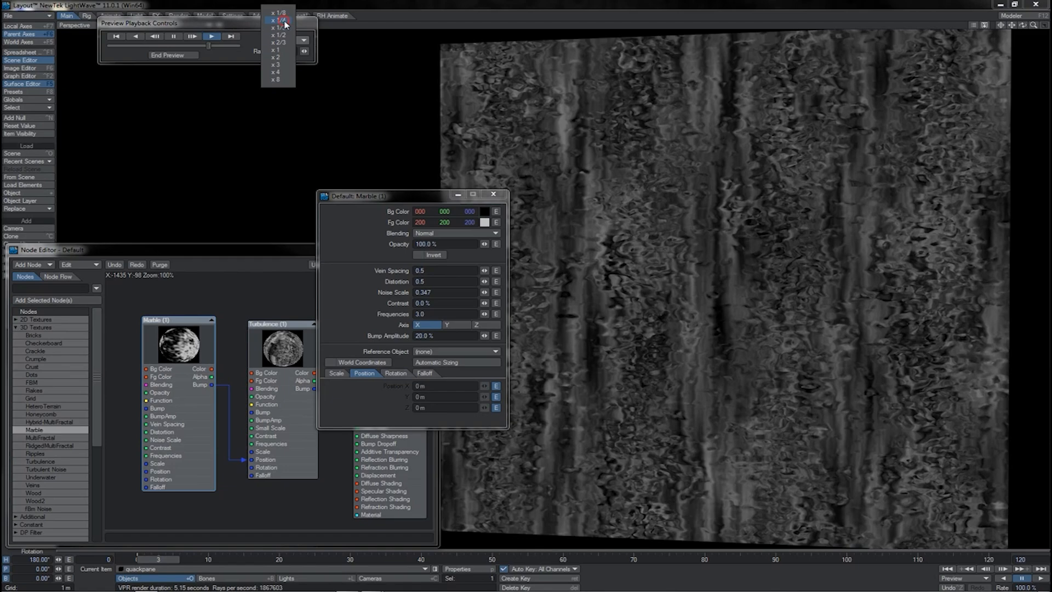
click(284, 20)
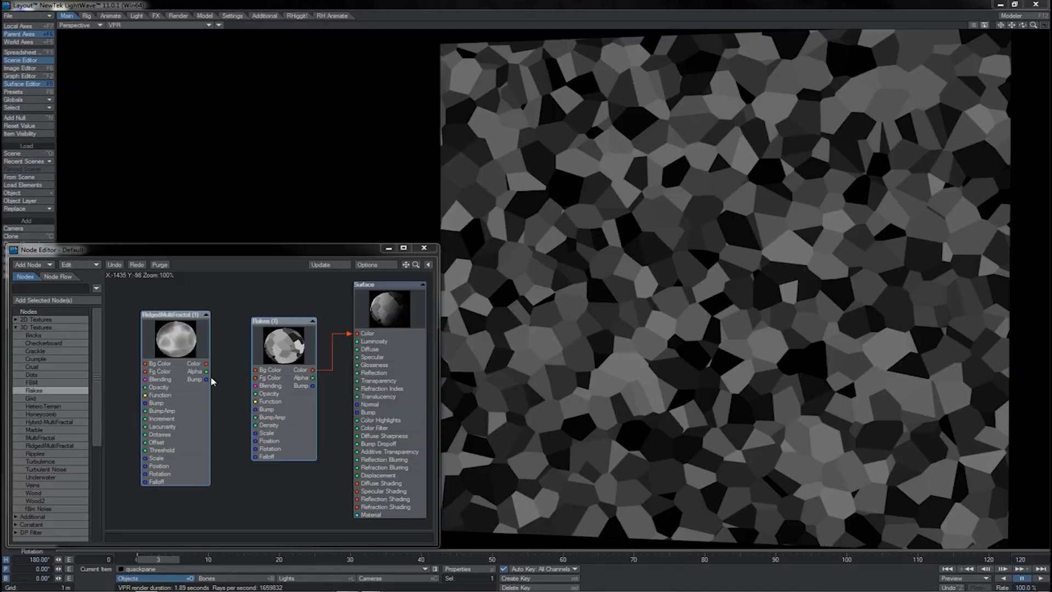
Step: Connect the RidgedMultiFractal (1) Bump output to the Flakes (1) Position input, toggling the link off and on to compare the result
drag(207, 379, 257, 441)
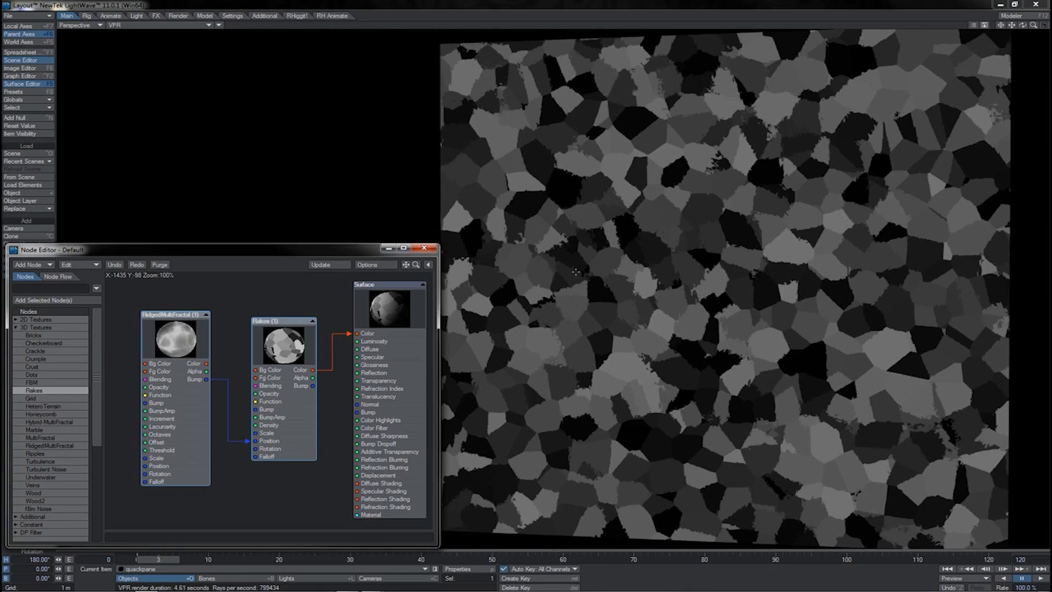
mouse_move(193, 359)
mouse_down()
mouse_move(169, 387)
mouse_move(180, 392)
mouse_move(194, 370)
mouse_up()
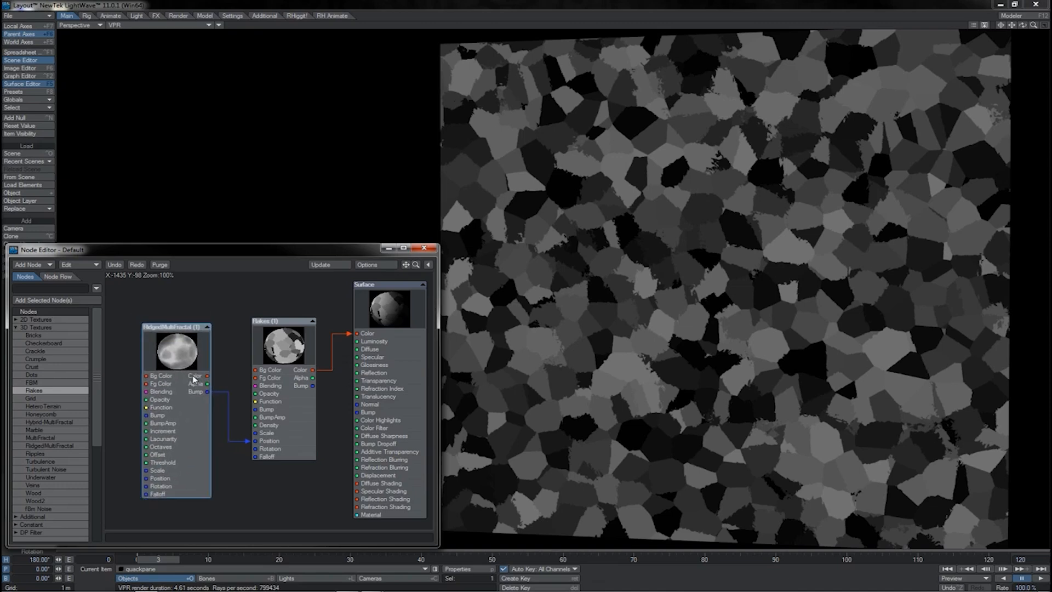
click(248, 440)
mouse_move(280, 360)
mouse_down()
mouse_move(270, 368)
mouse_move(281, 356)
mouse_up()
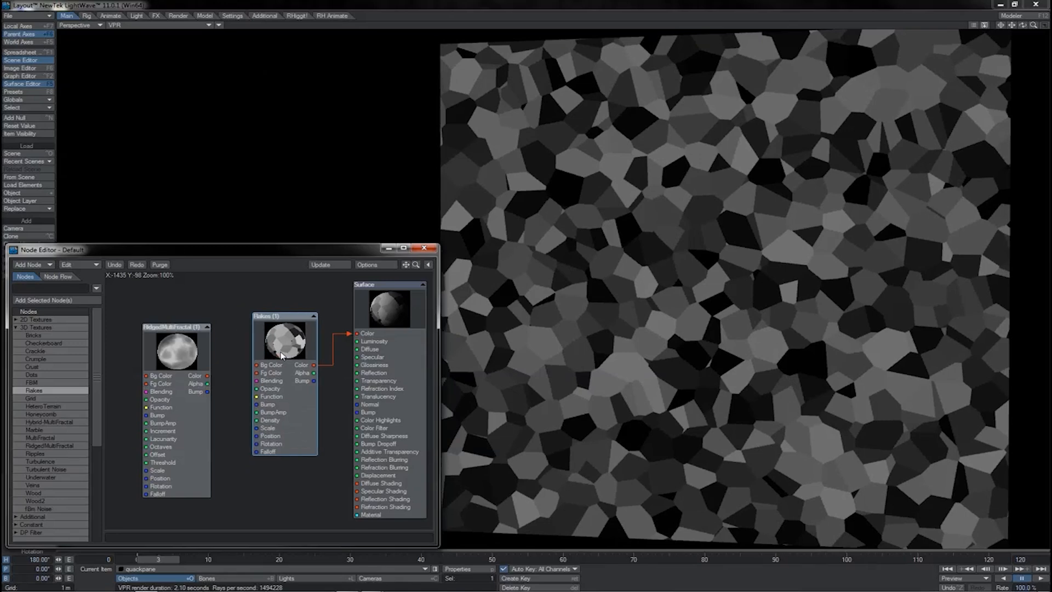
drag(207, 391, 256, 436)
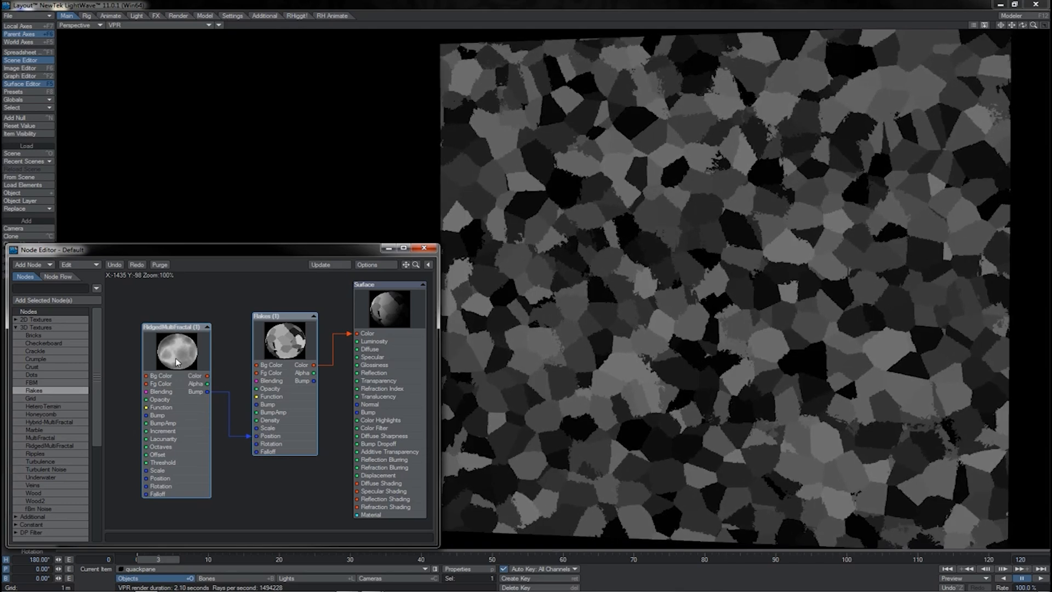
mouse_move(177, 362)
mouse_down()
mouse_move(183, 368)
mouse_move(170, 360)
mouse_move(176, 339)
mouse_move(176, 368)
mouse_move(165, 356)
mouse_move(178, 362)
mouse_up()
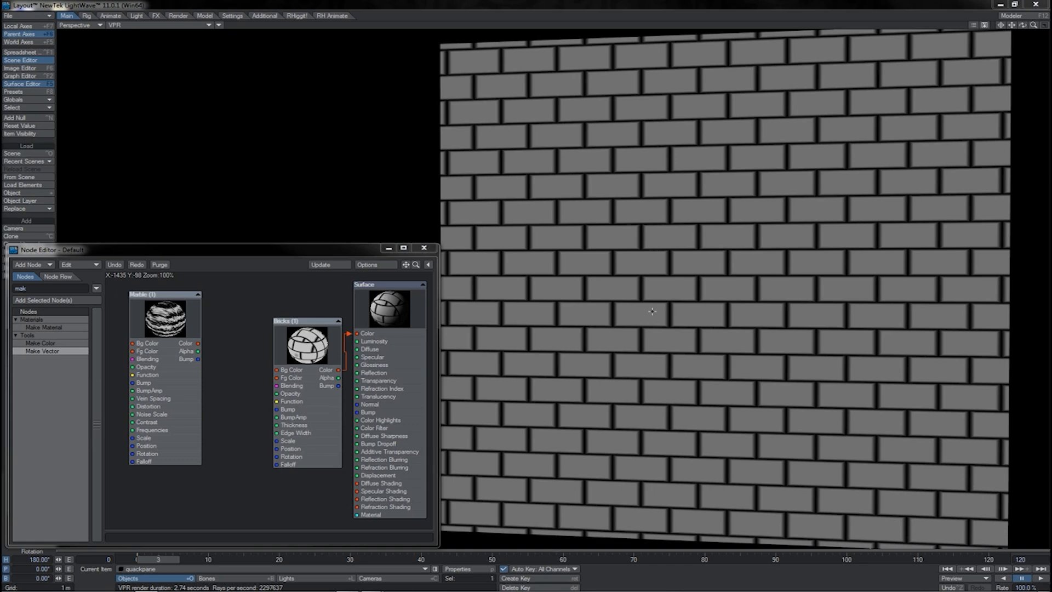
Step: Route the Marble (1) Alpha output through the Y channel of a Make Vector node into the Bricks (1) Position input
drag(197, 343, 362, 334)
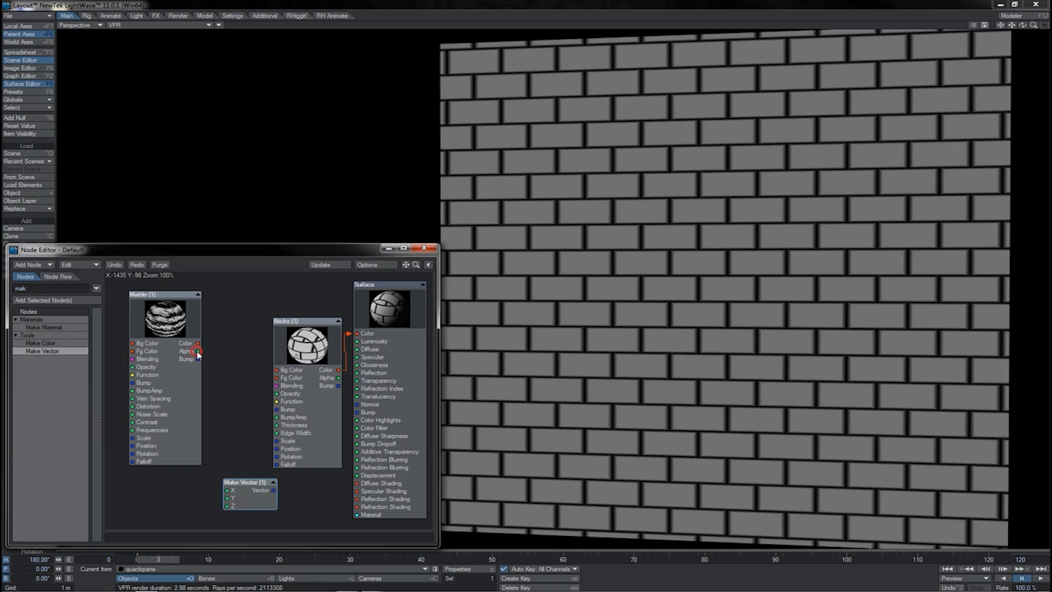
drag(197, 351, 236, 498)
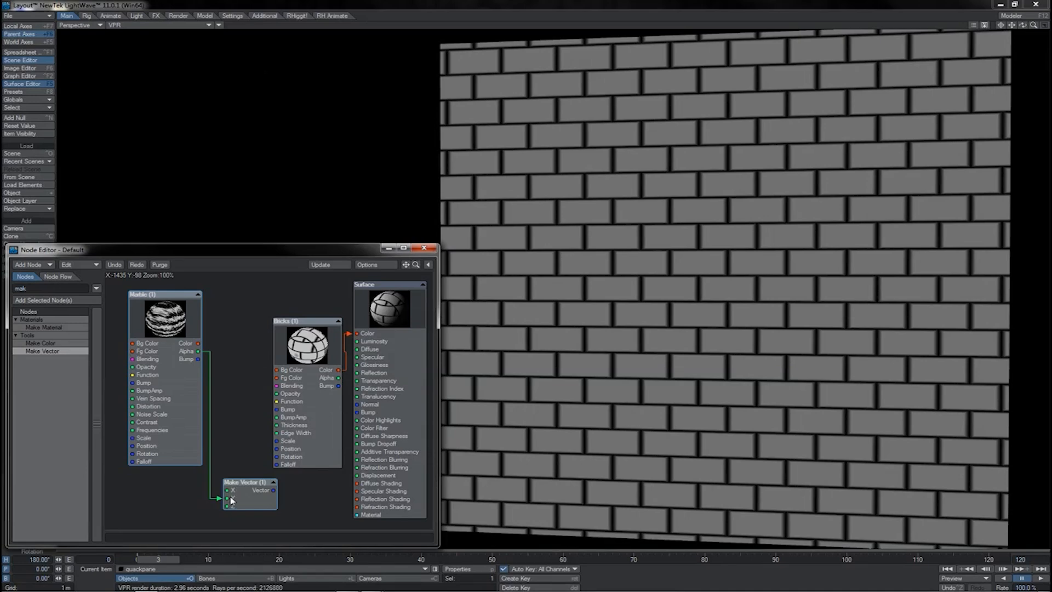
drag(274, 490, 268, 448)
Step: Insert a scalar Multiply node between the Marble (1) Alpha output and the Make Vector Y input, with B set to 0.04
drag(43, 290, 11, 289)
text(mul)
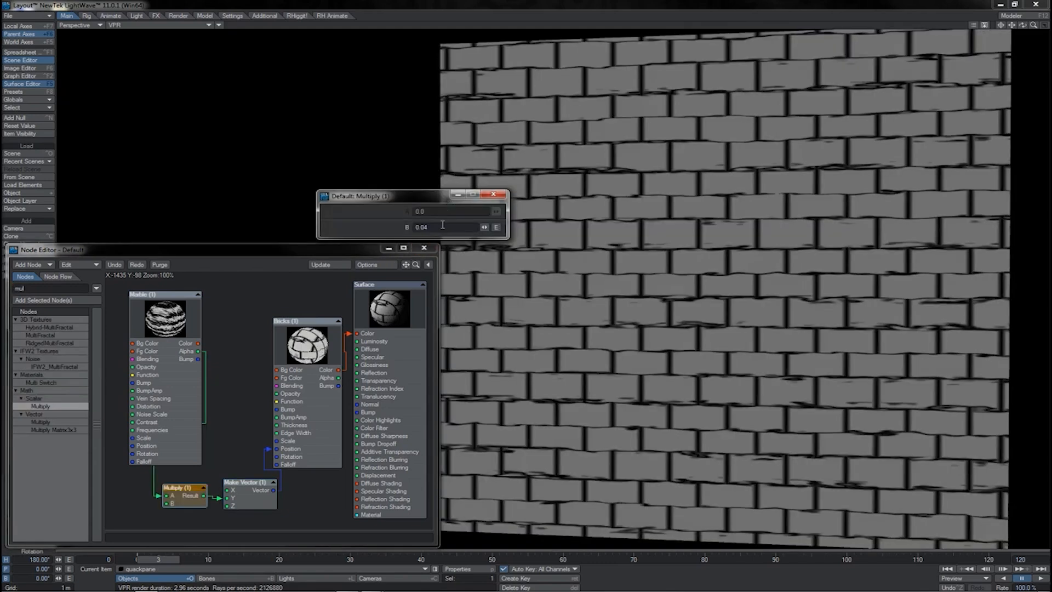
click(442, 226)
key(Return)
click(493, 194)
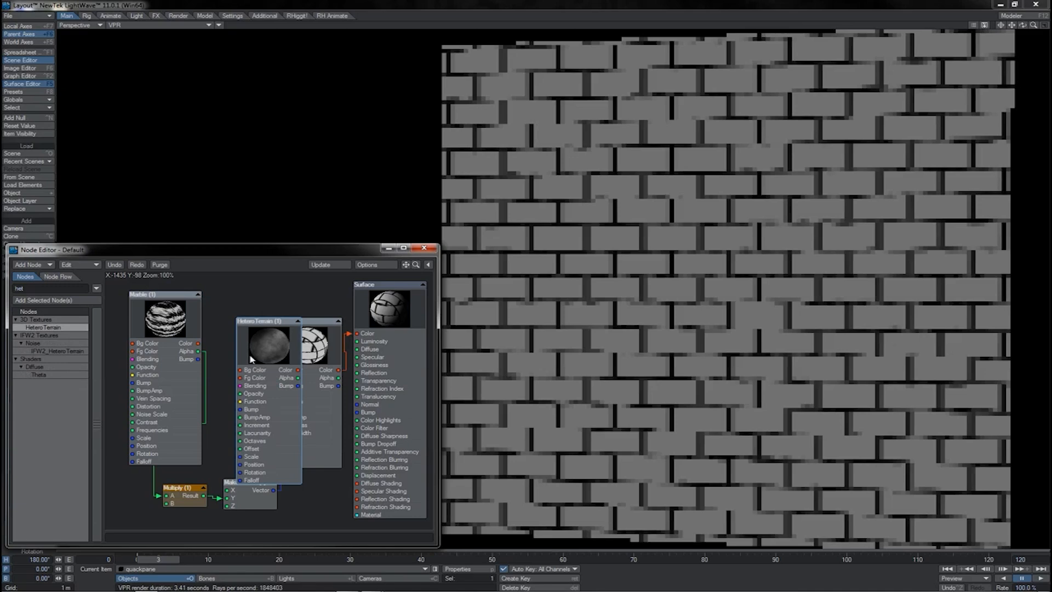
Step: Add a HeteroTerrain node scaled to 10 mm on all axes, feed its Bump into Bricks (1) Position and lower its bump amplitude
drag(275, 360, 240, 335)
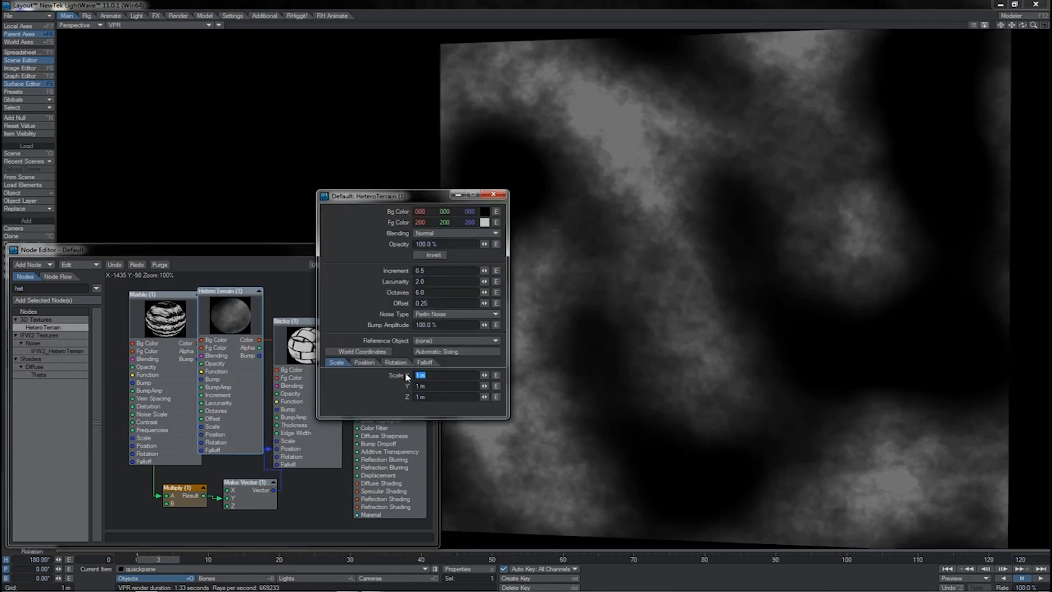
text(.01)
key(Return)
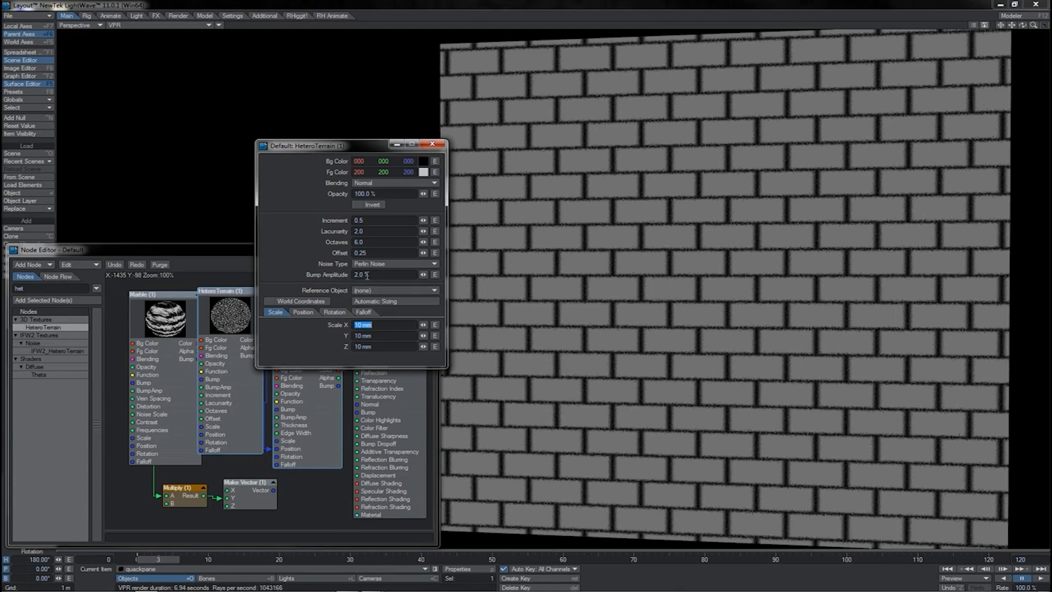
drag(368, 274, 347, 278)
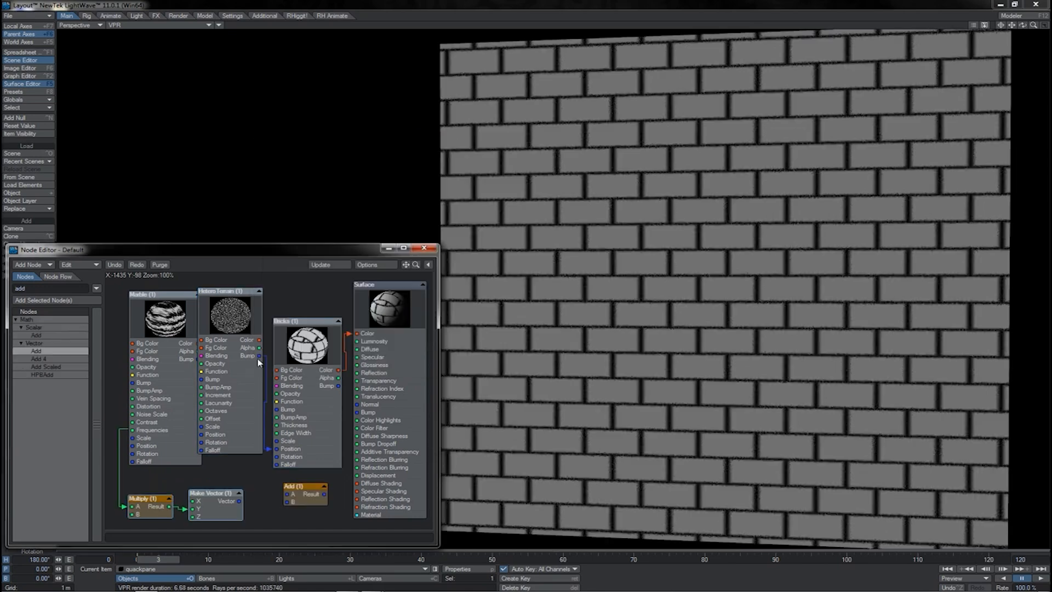
Step: Sum the HeteroTerrain (1) Bump and Make Vector (1) outputs through a vector Add node into Bricks (1) Position and set Bricks thickness to 0.0043
drag(259, 355, 286, 494)
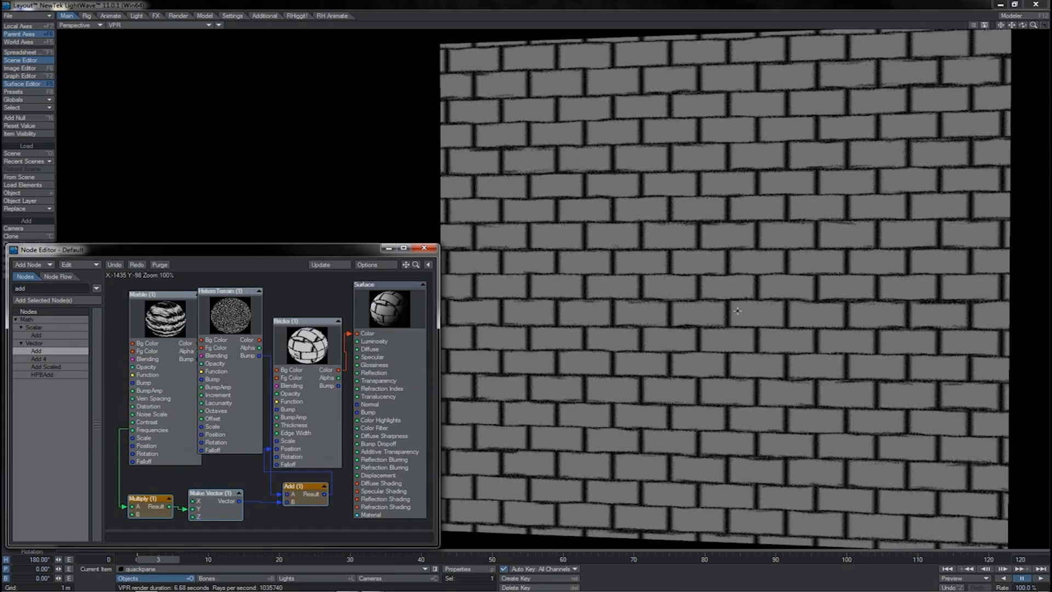
double_click(310, 356)
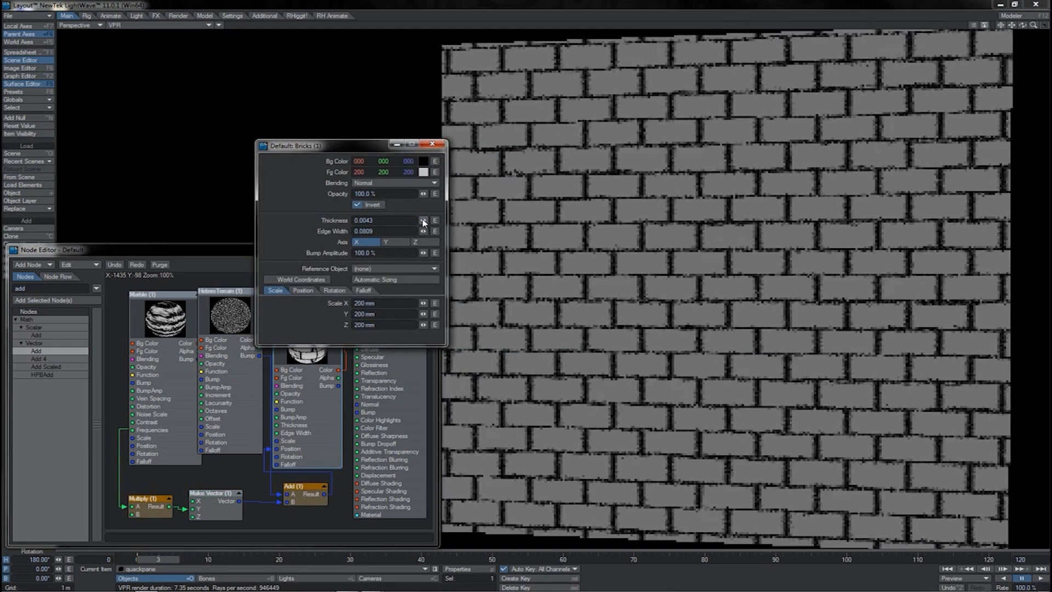
click(430, 144)
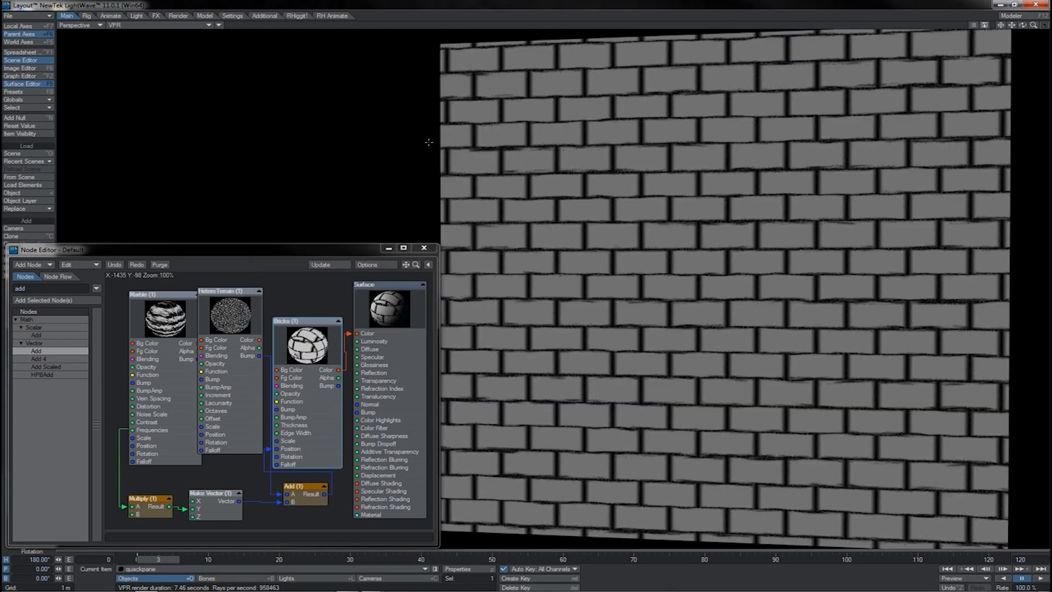